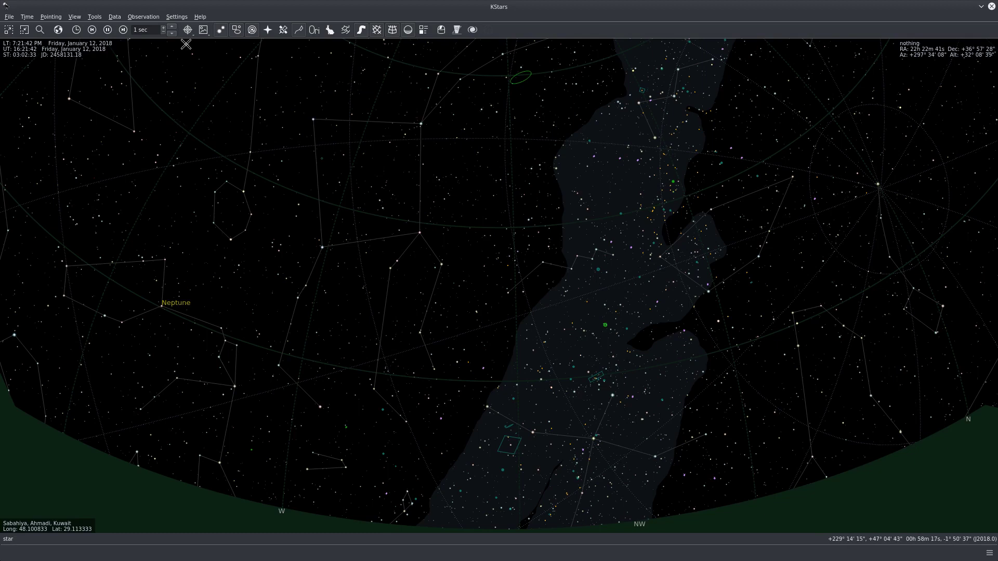
Step: Show the Telescope Toolbar from Settings > Toolbars Shown
left_click(177, 17)
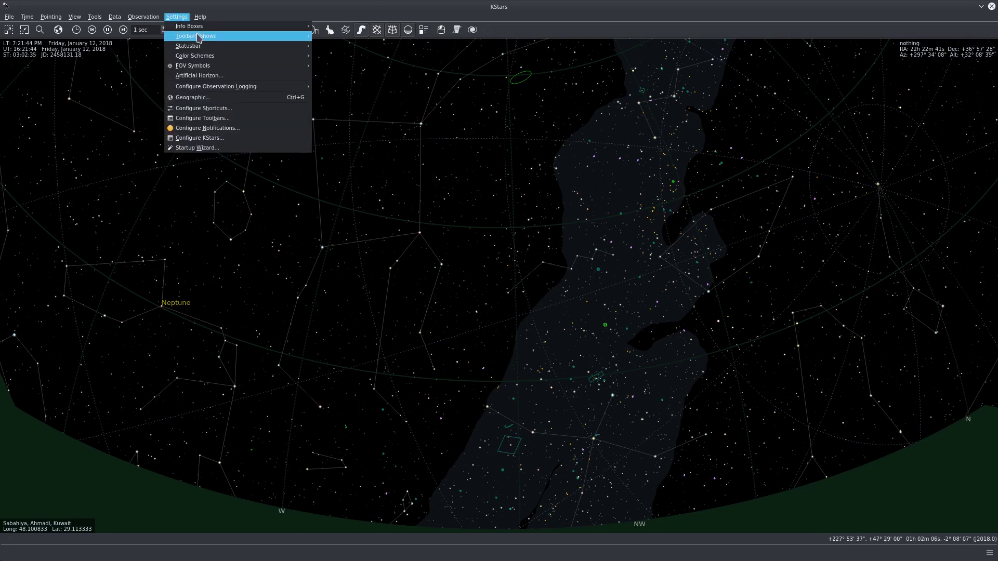
mouse_move(200, 37)
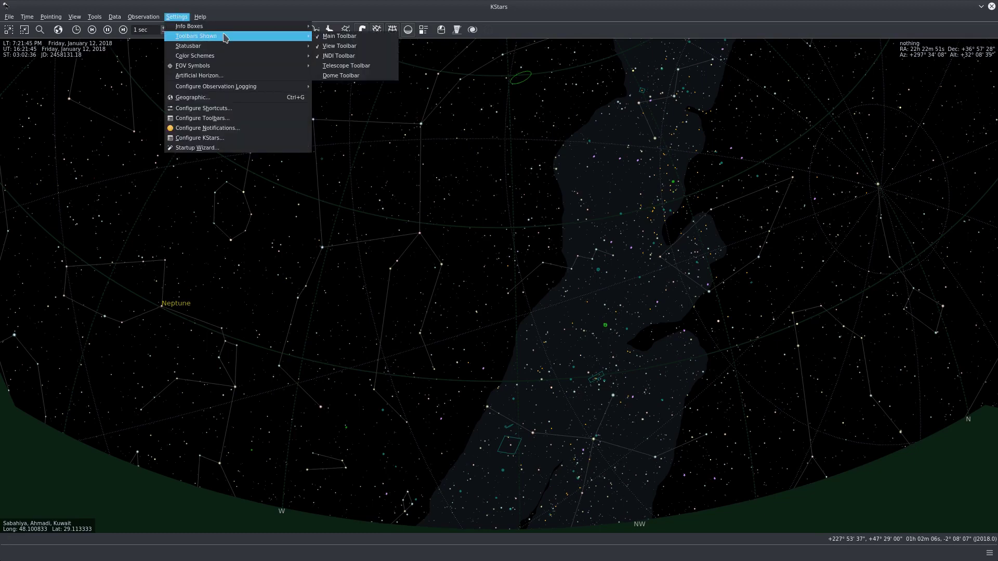
left_click(377, 68)
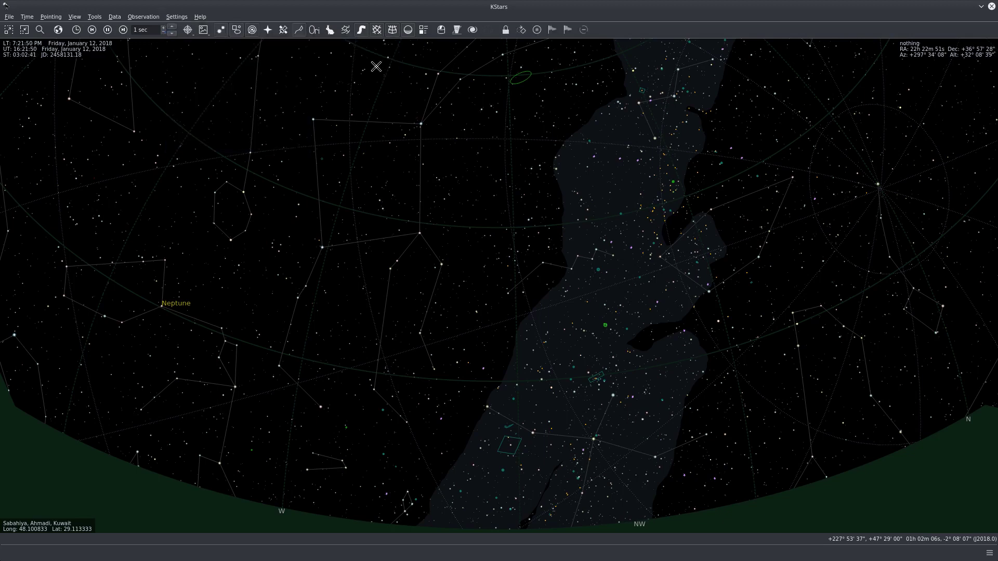
Step: Also show the Dome Toolbar from the same Toolbars Shown submenu
left_click(177, 17)
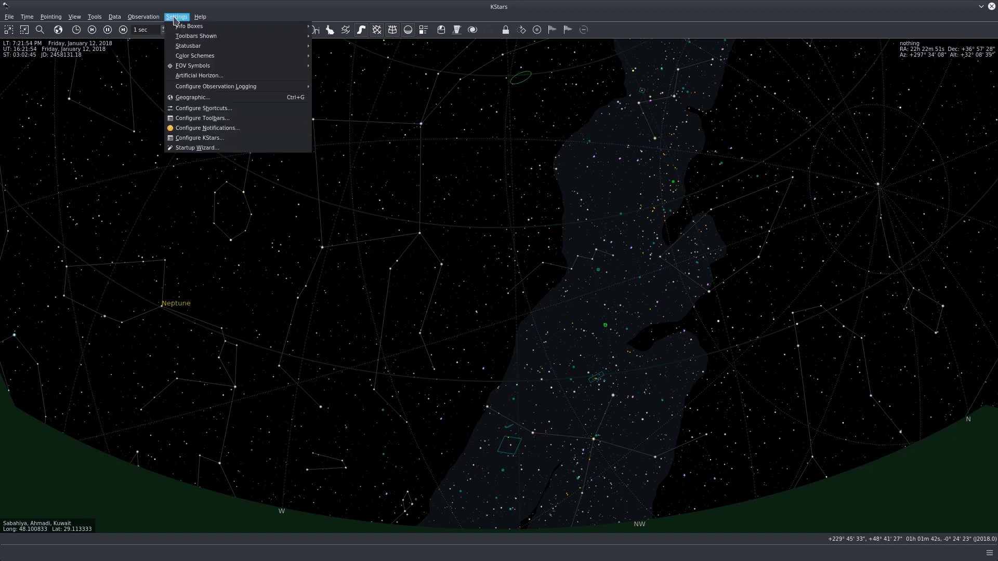
mouse_move(273, 37)
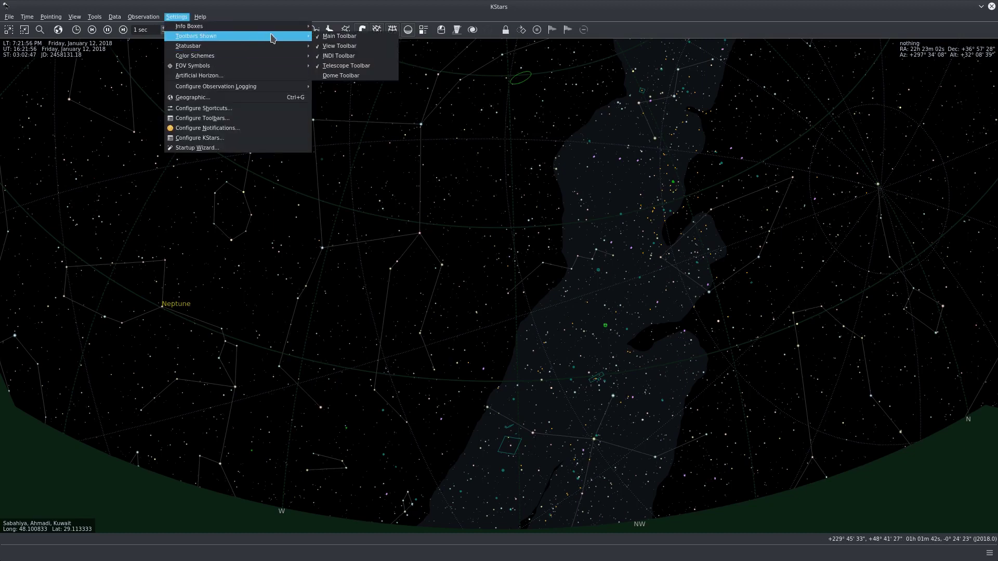
left_click(355, 77)
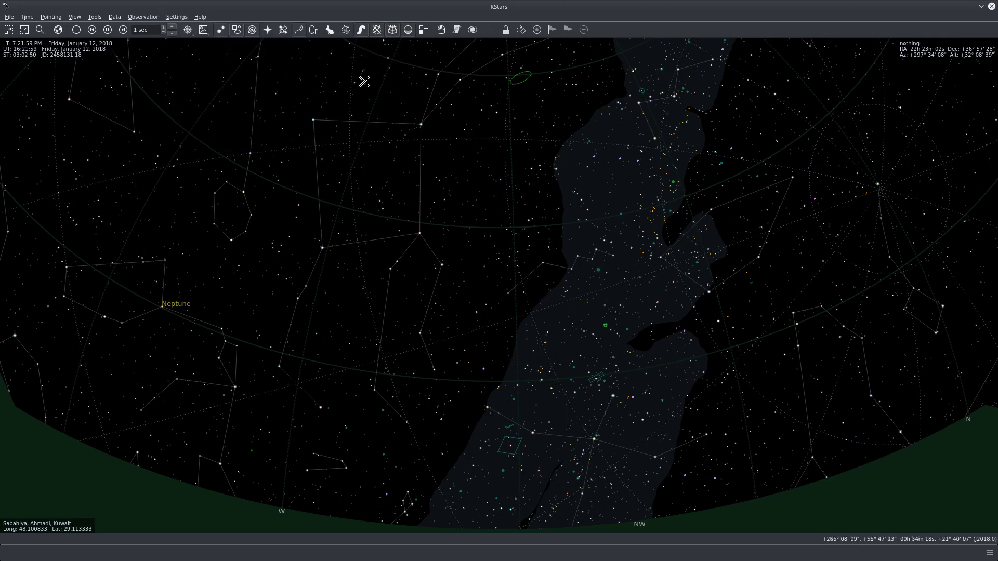
Step: Open the Ekos window with the Simulators profile, then start and cancel a new equipment profile
left_click(442, 31)
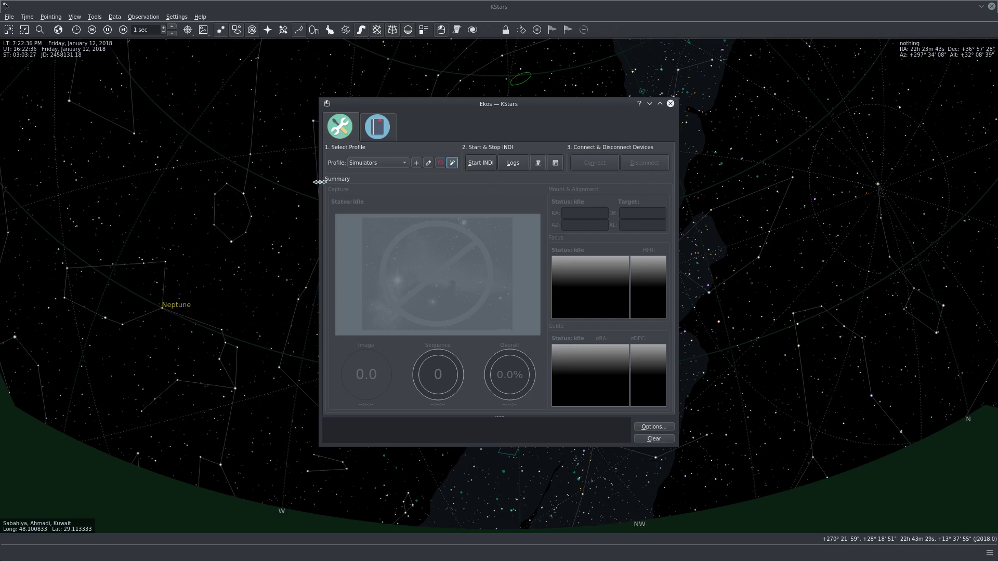
left_click(416, 164)
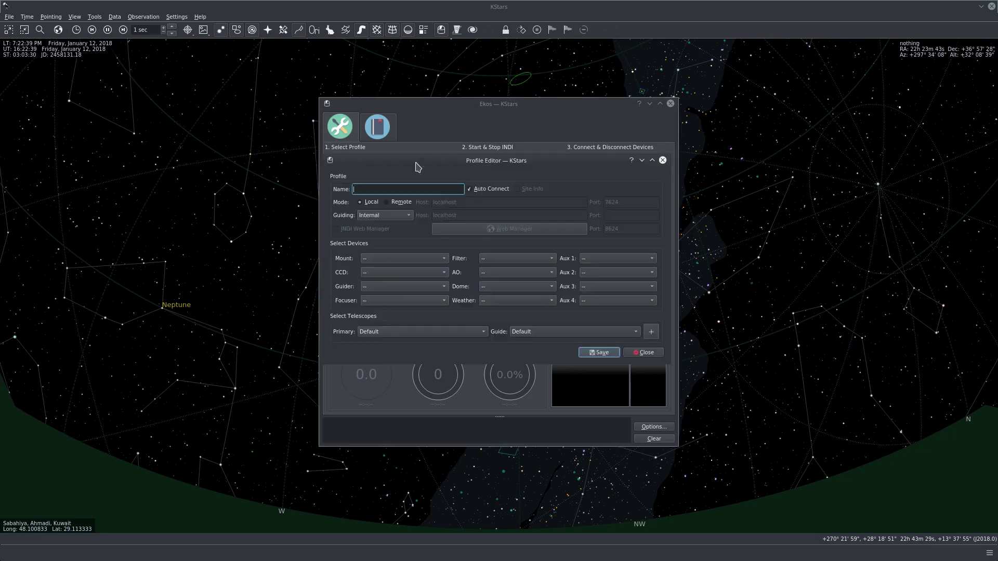
left_click(663, 161)
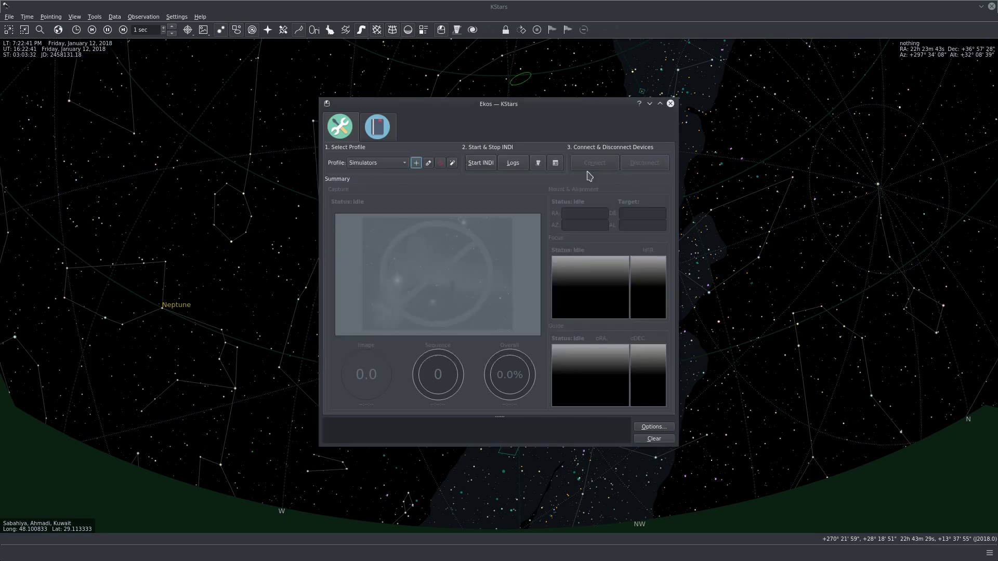
Step: Launch the Ekos Profile Wizard and get past its welcome page
left_click(453, 164)
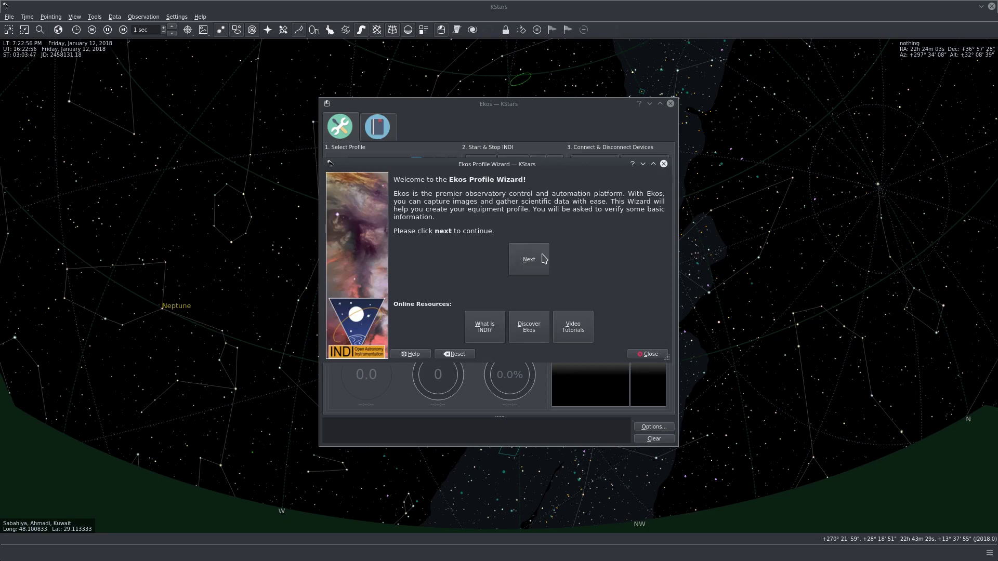
left_click(544, 259)
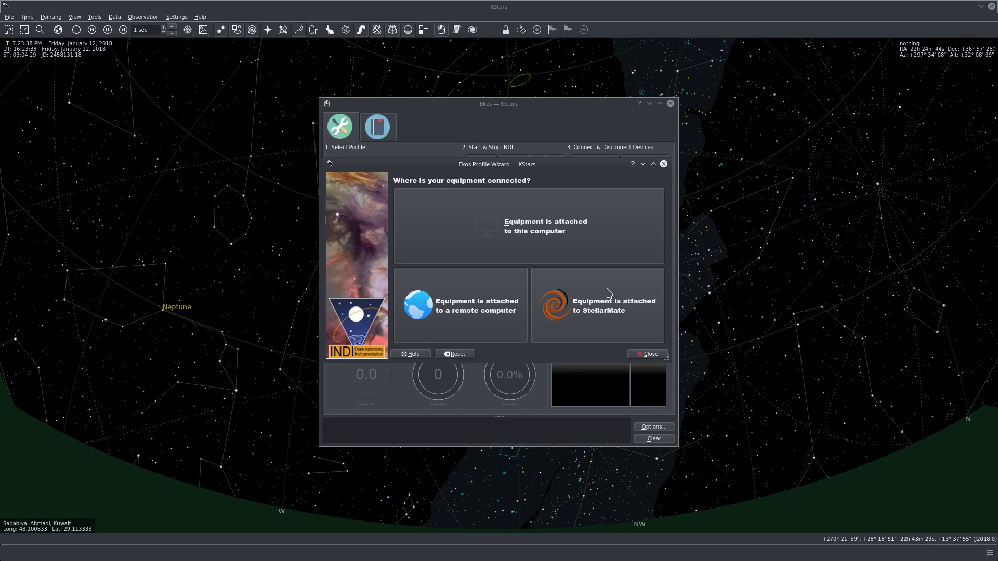
Step: Choose equipment attached to StellarMate, change the host to ikaruspi.local, and continue
left_click(609, 293)
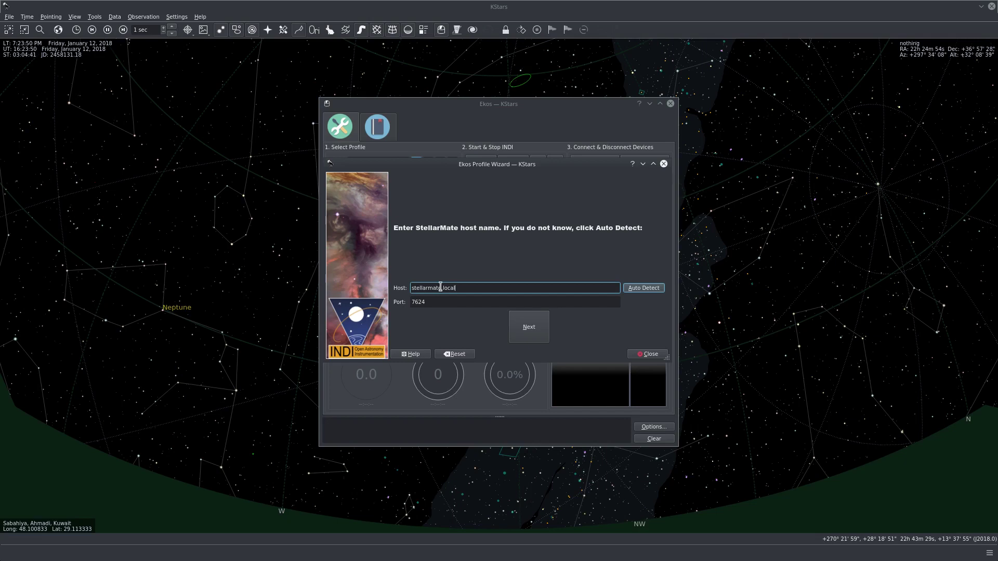
left_click_drag(440, 287, 393, 285)
type("ikaruspi")
left_click(546, 333)
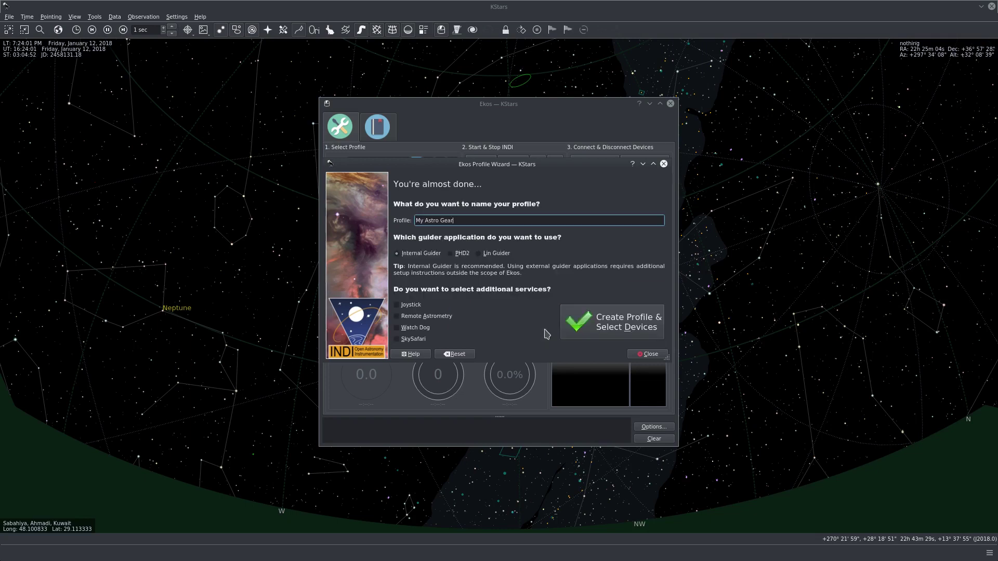
Step: Tick Watch Dog under additional services on the My Astro Gear page
left_click(399, 329)
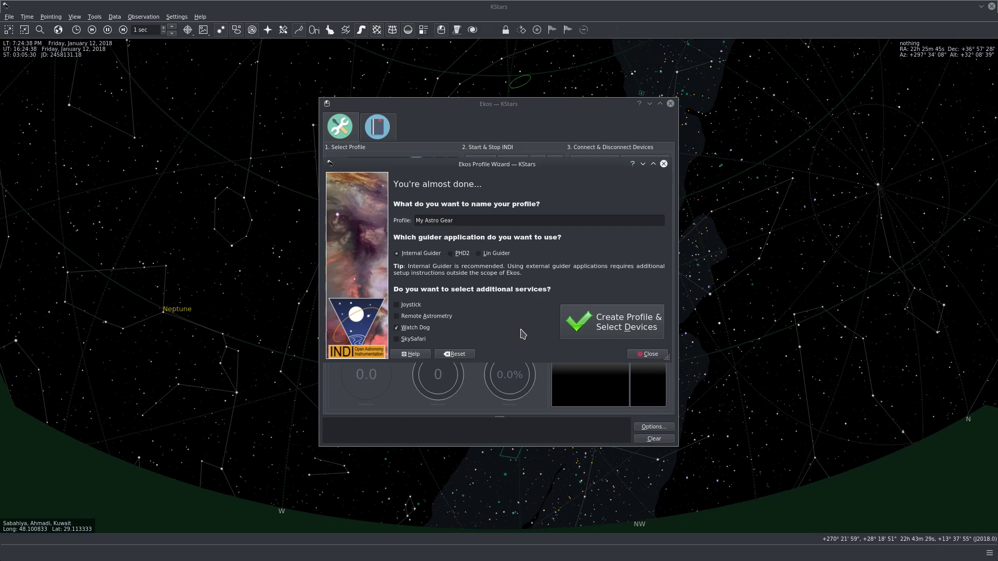
mouse_move(425, 334)
Step: Create the My Astro Gear profile and browse the Mount driver list without choosing one
left_click(619, 325)
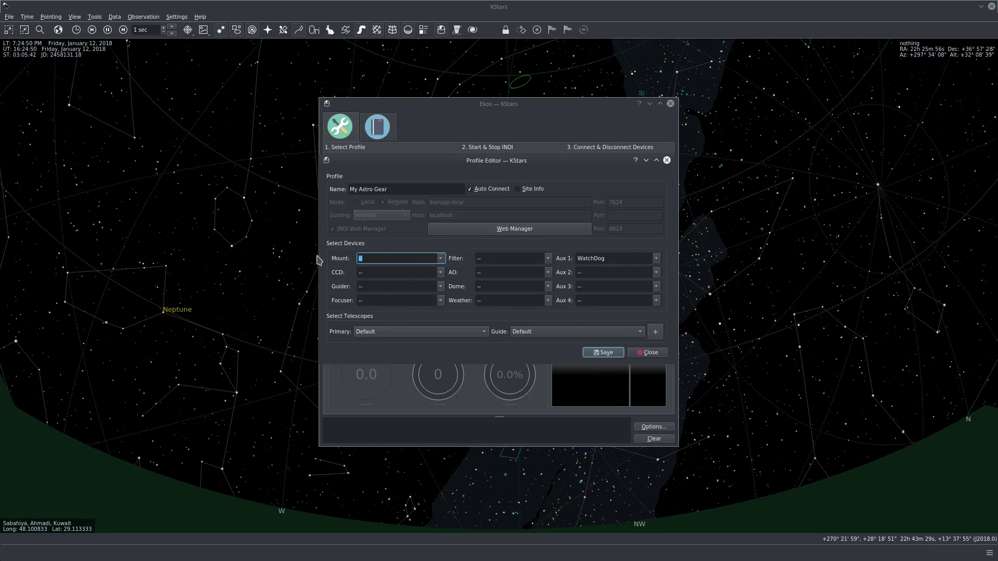
left_click(442, 258)
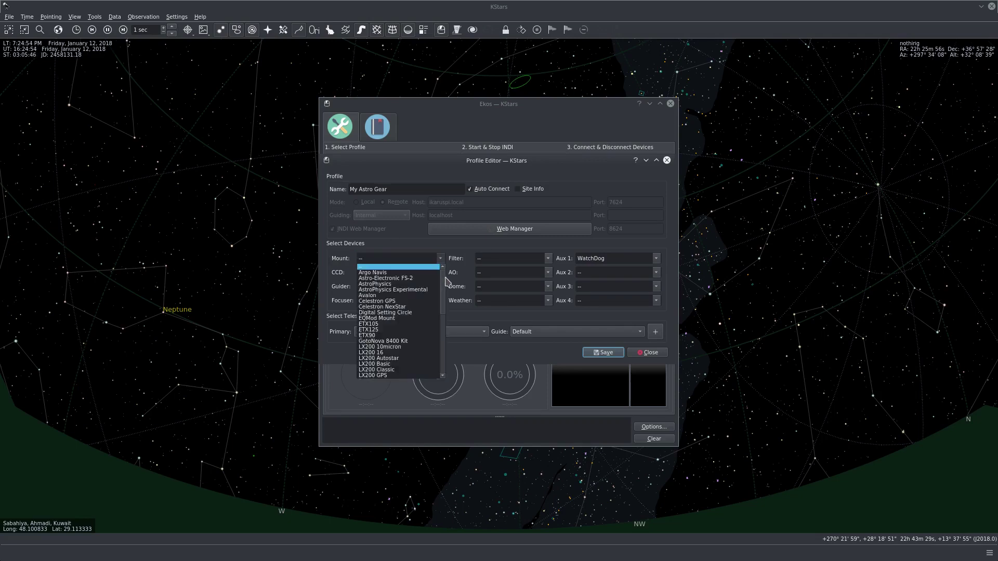
left_click(446, 280)
left_click(441, 260)
mouse_move(444, 271)
left_mouse_down()
mouse_move(453, 359)
mouse_move(450, 283)
left_mouse_up()
left_click(453, 250)
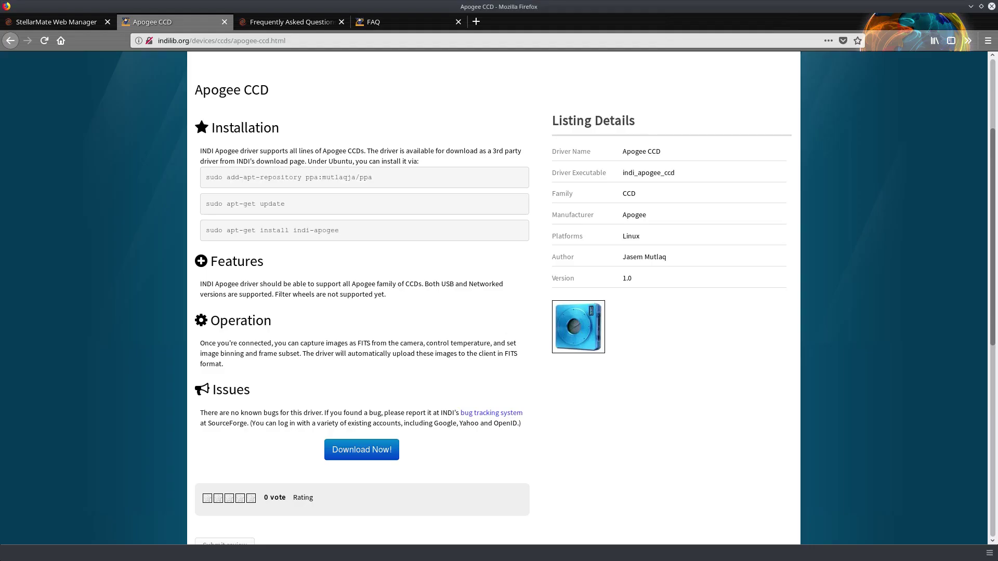
Step: Read the Armadillo and Platypus Controllers focuser Connection details on indilib.org, then return to KStars
scroll(407, 177, "up", 3)
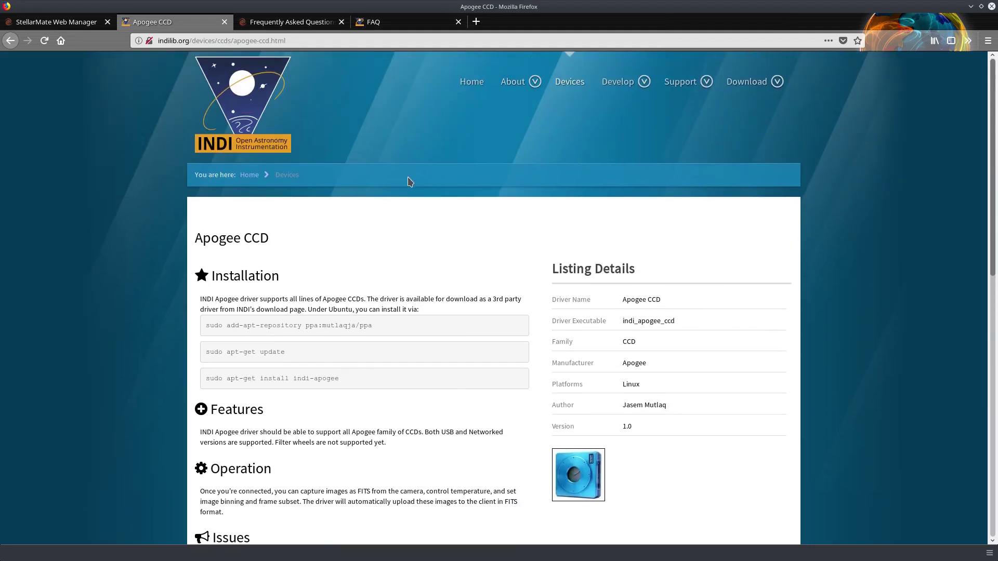
left_click(570, 83)
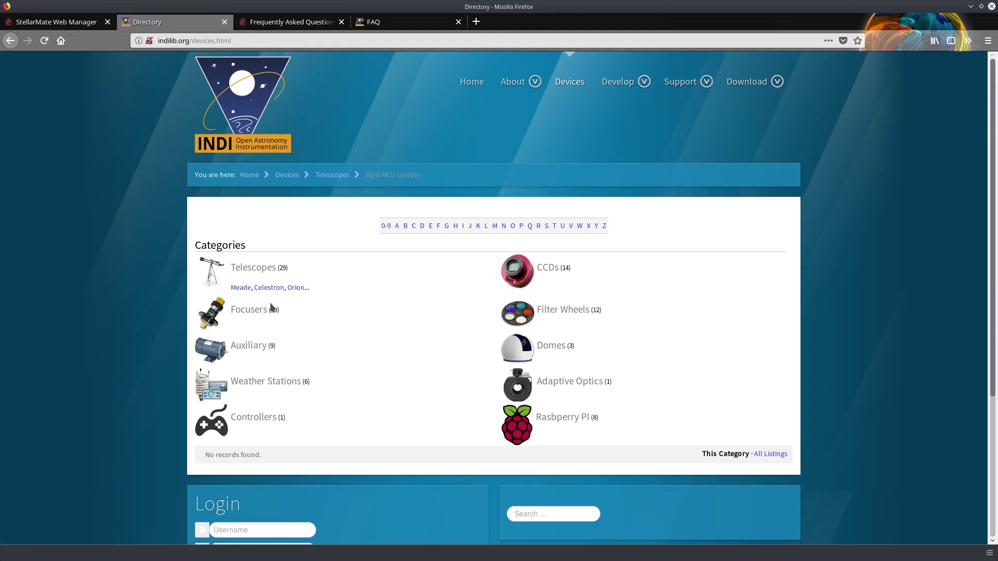
left_click(255, 311)
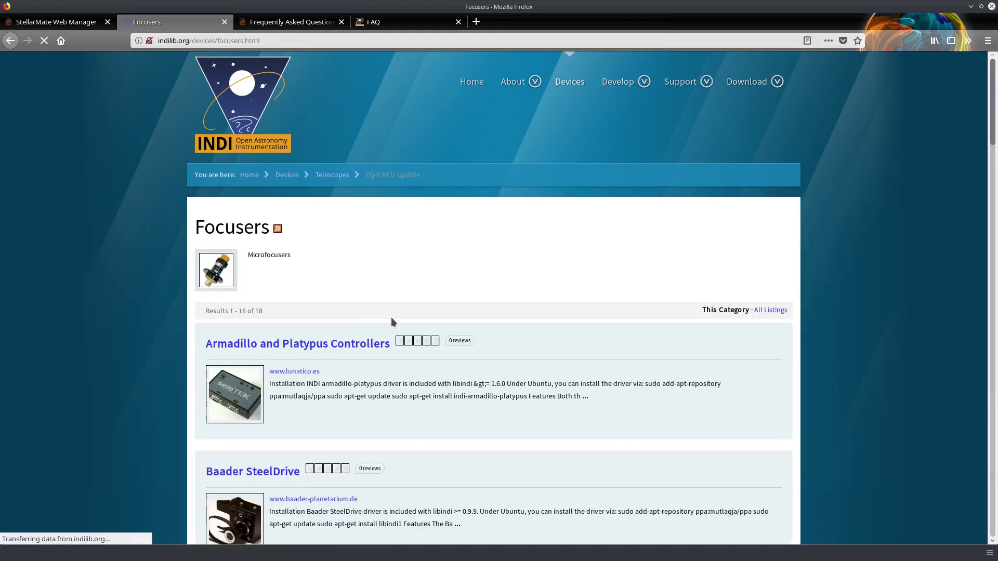
scroll(366, 289, "down", 3)
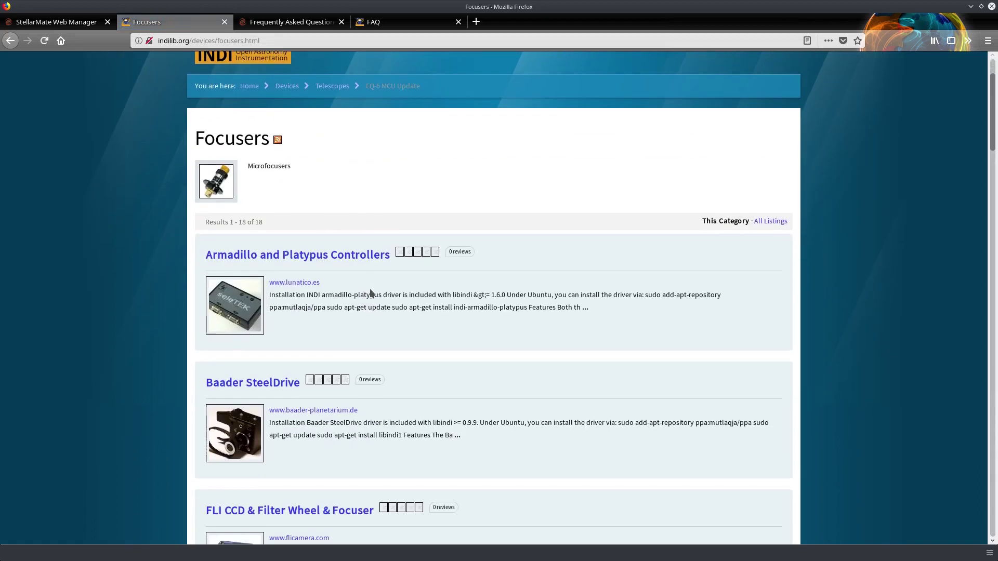
left_click(384, 257)
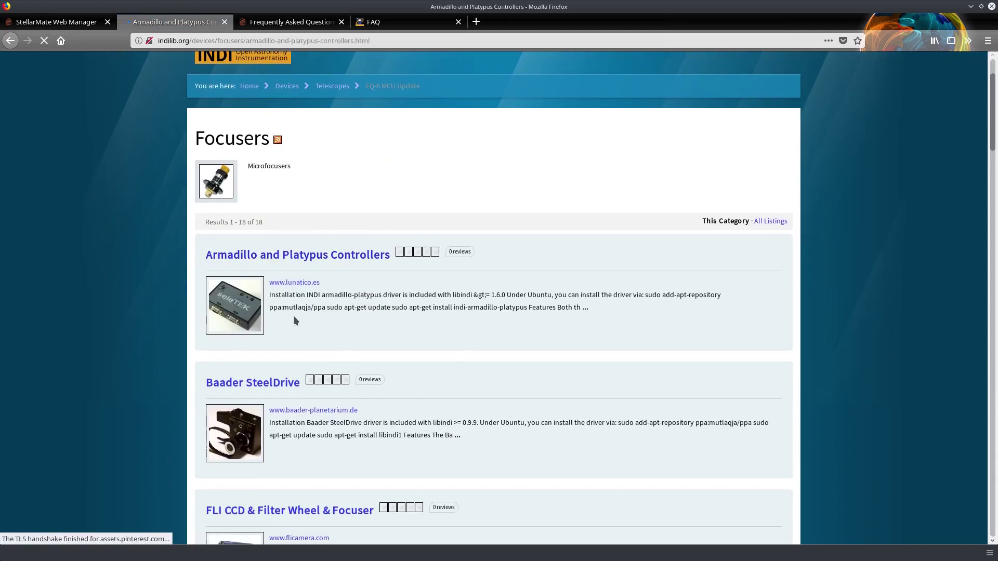
scroll(394, 323, "down", 5)
scroll(394, 323, "down", 20)
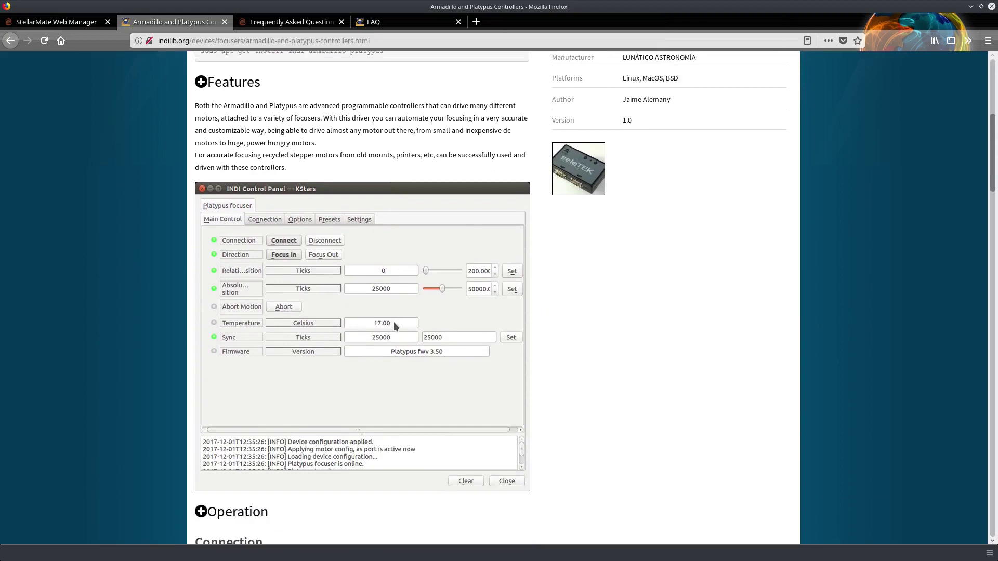
scroll(394, 323, "up", 3)
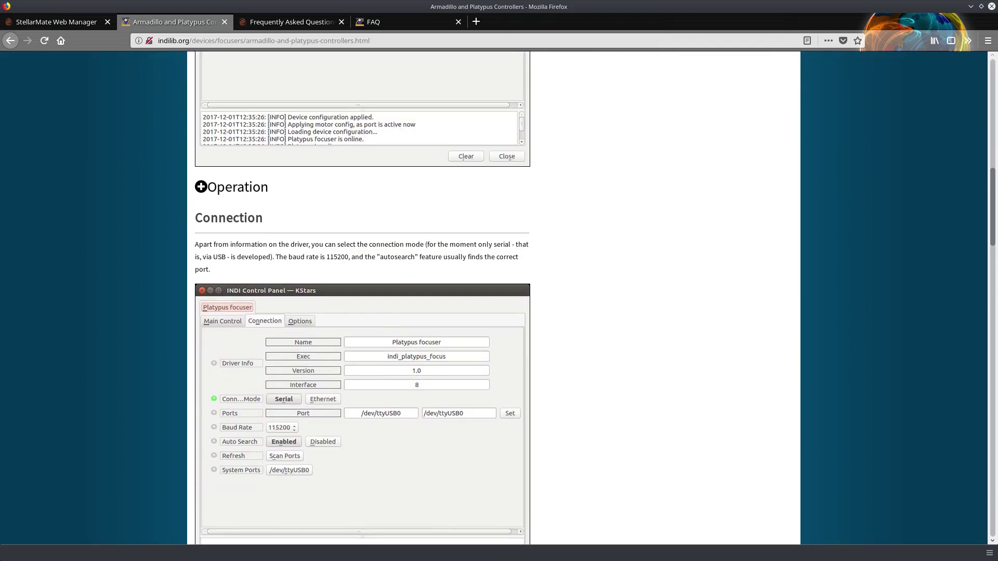
key("alt+Tab")
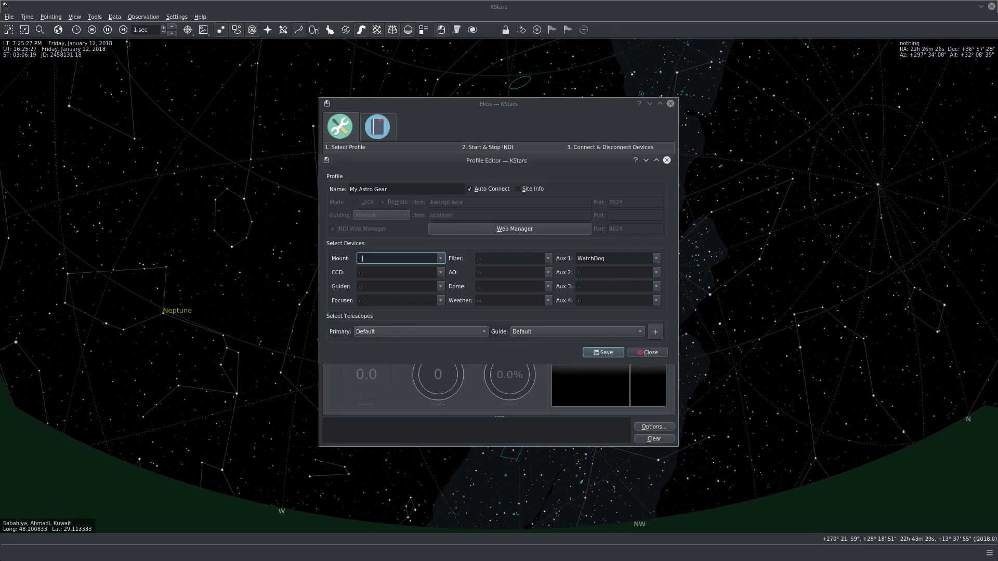
Step: Set the mount to EQMod Mount and the camera to QSI CCD
left_click(441, 259)
key("e")
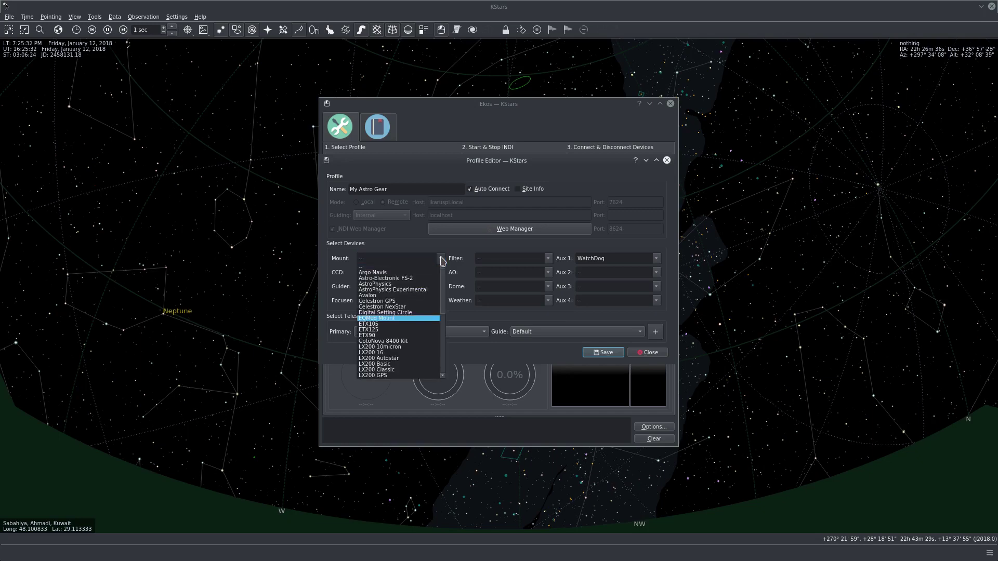
key("Return")
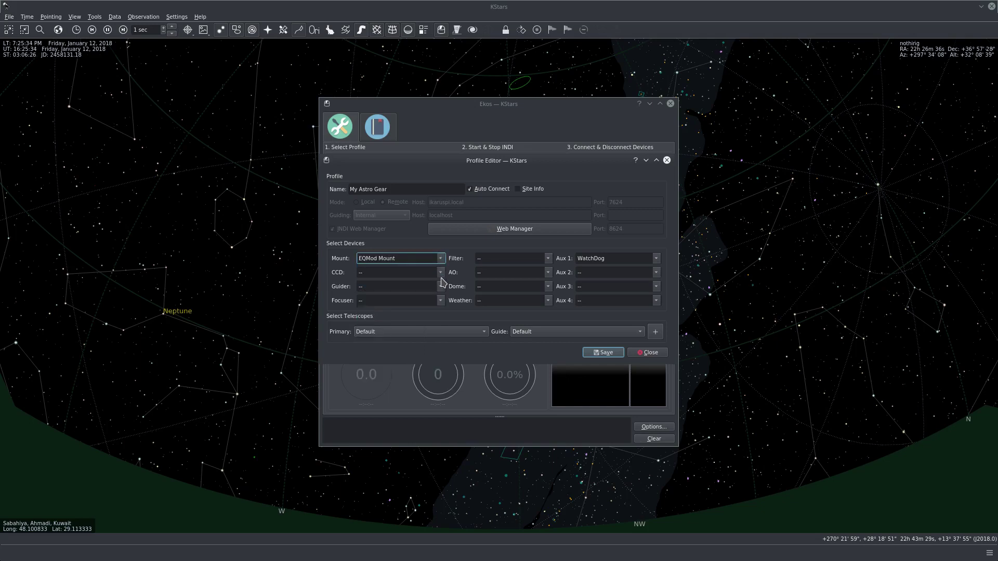
left_click(442, 273)
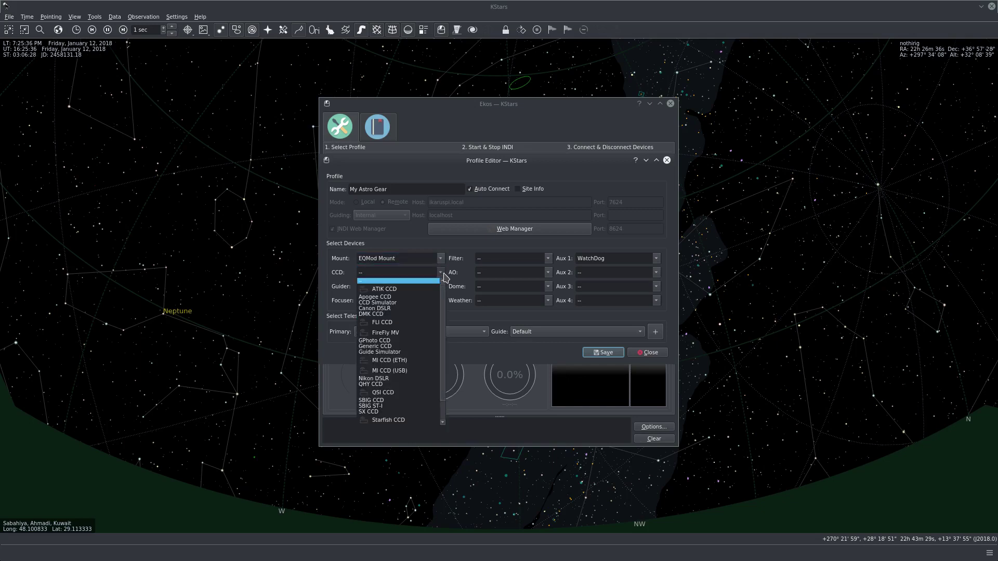
key("q")
key("Return")
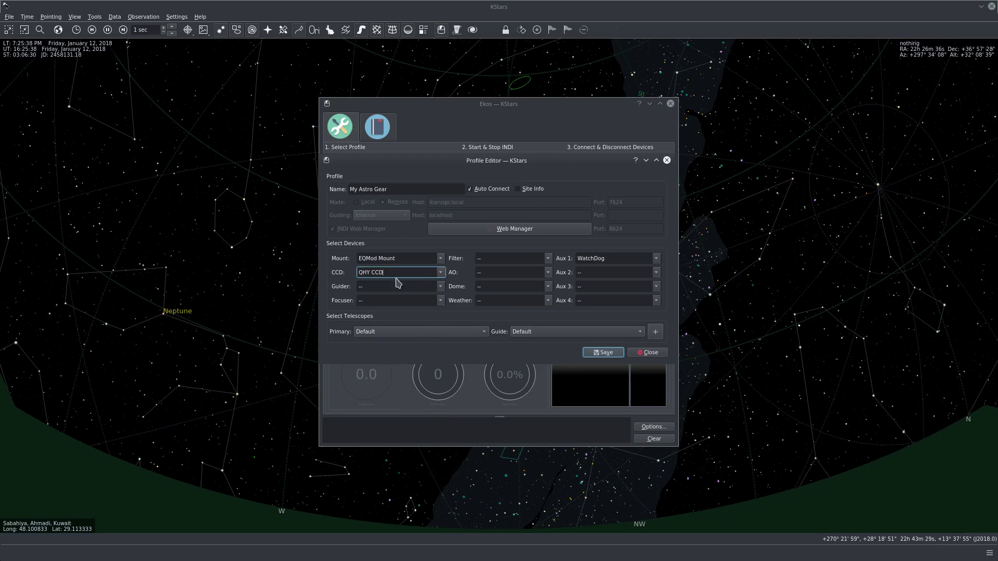
type("QSI")
Step: Set the guider to Starfish CCD and the focuser to NightCrawler
left_click(383, 289)
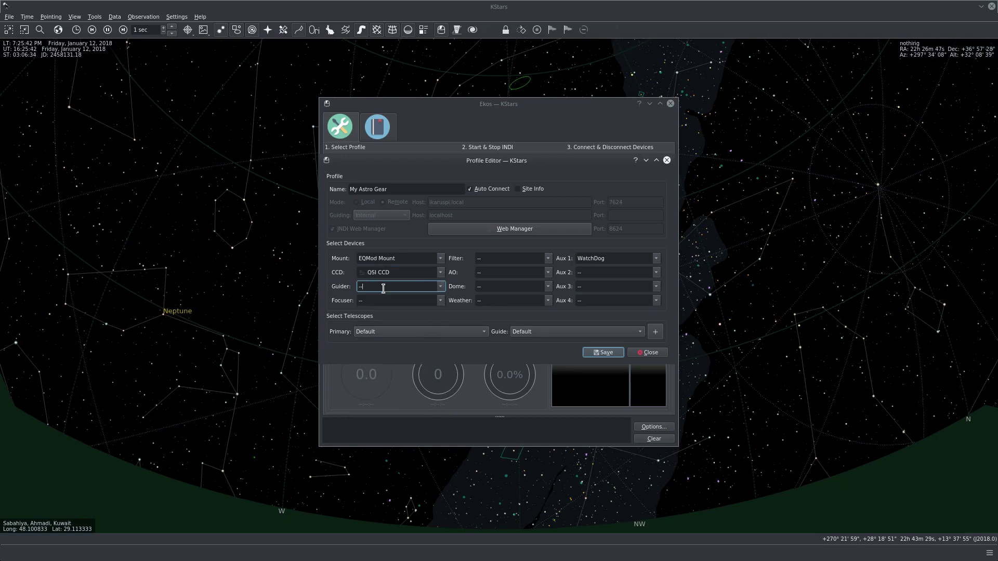
left_click(442, 287)
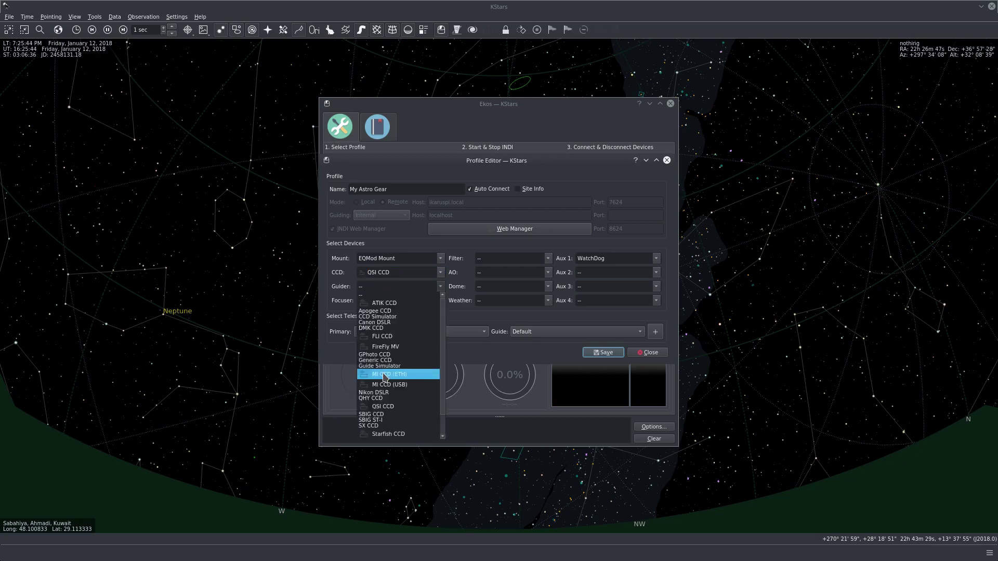
left_click(382, 427)
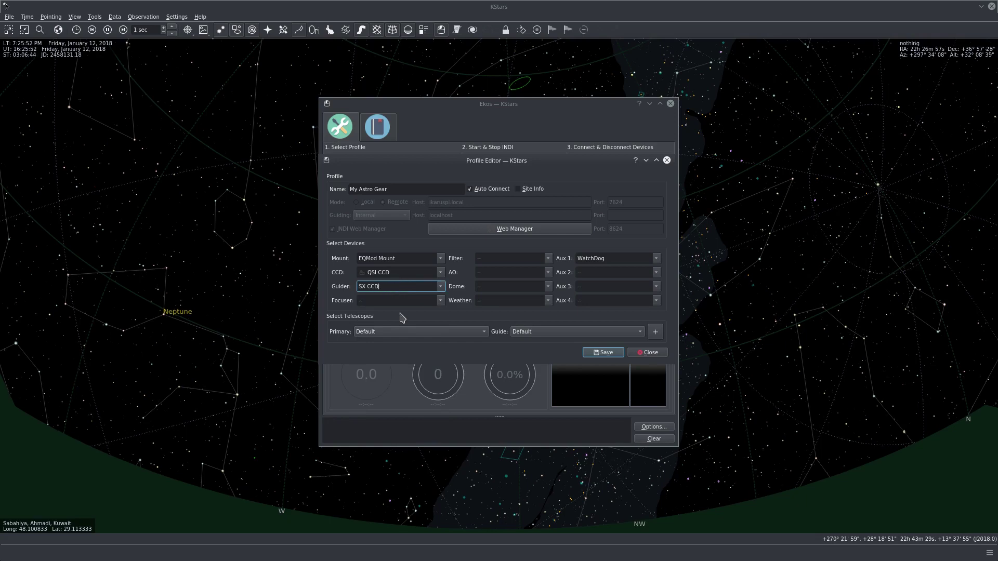
key("Return")
left_click(441, 301)
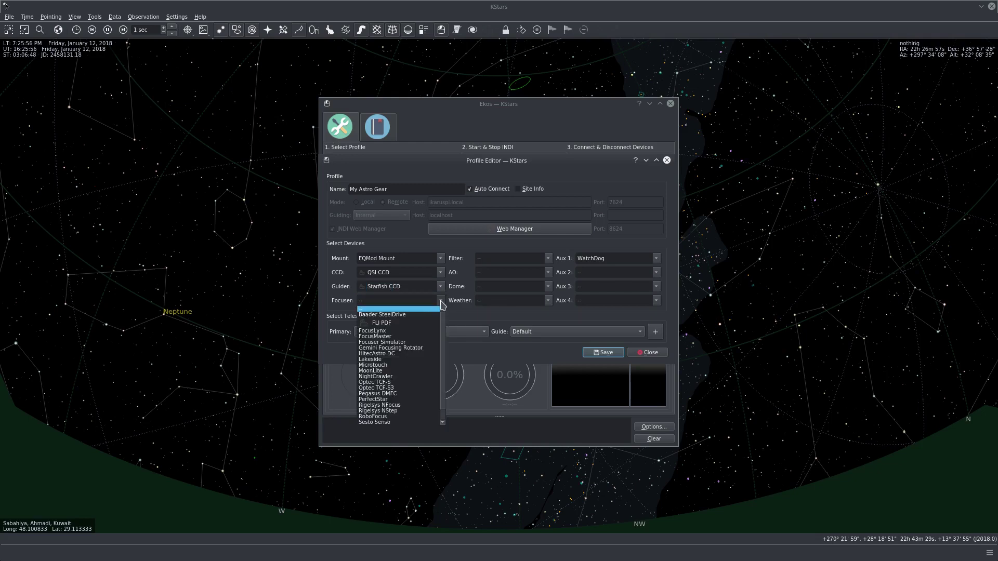
key("n")
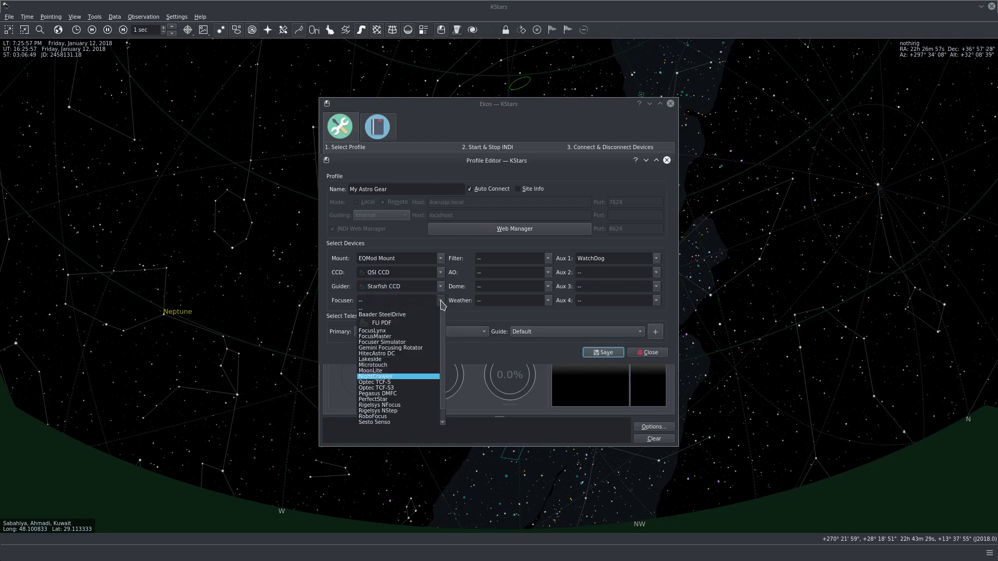
left_click(391, 377)
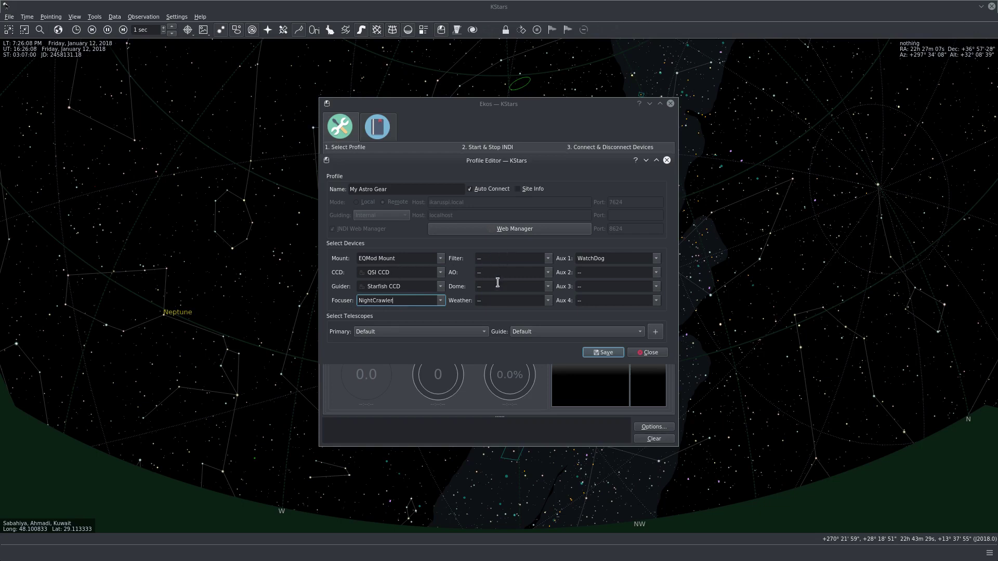
Step: Enter Ikarus Roof as the dome device
left_click(549, 287)
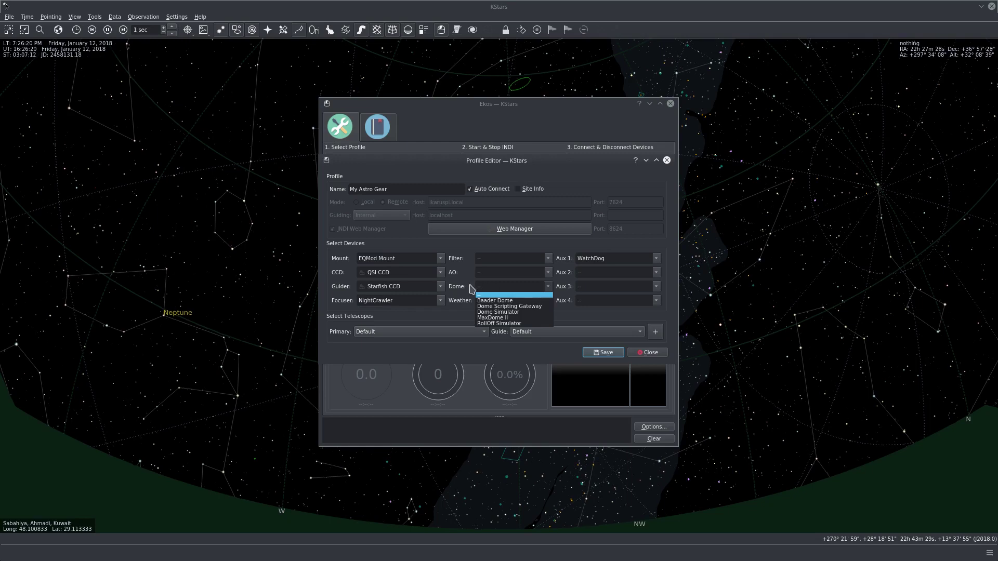
left_click(487, 286)
left_click_drag(491, 287, 475, 287)
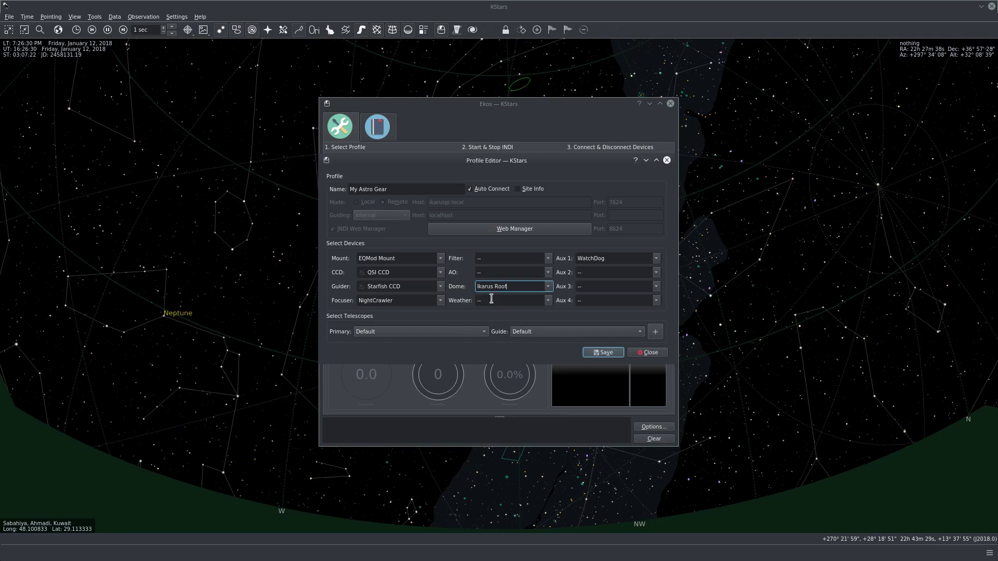
left_click(529, 299)
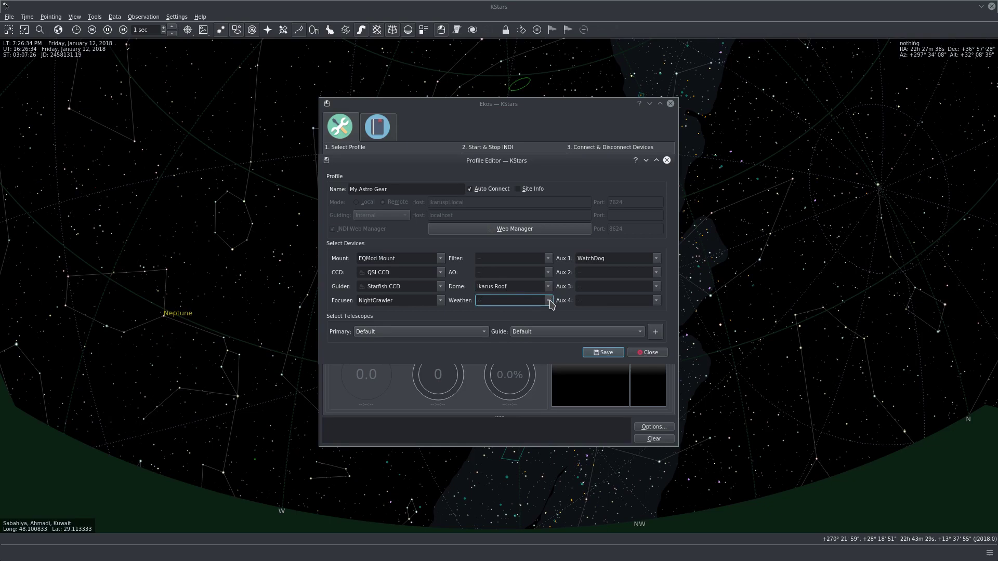
left_click(617, 258)
Step: Set Aux 2 to Flip Flat and check the primary telescope list, leaving it unchanged
left_click(658, 274)
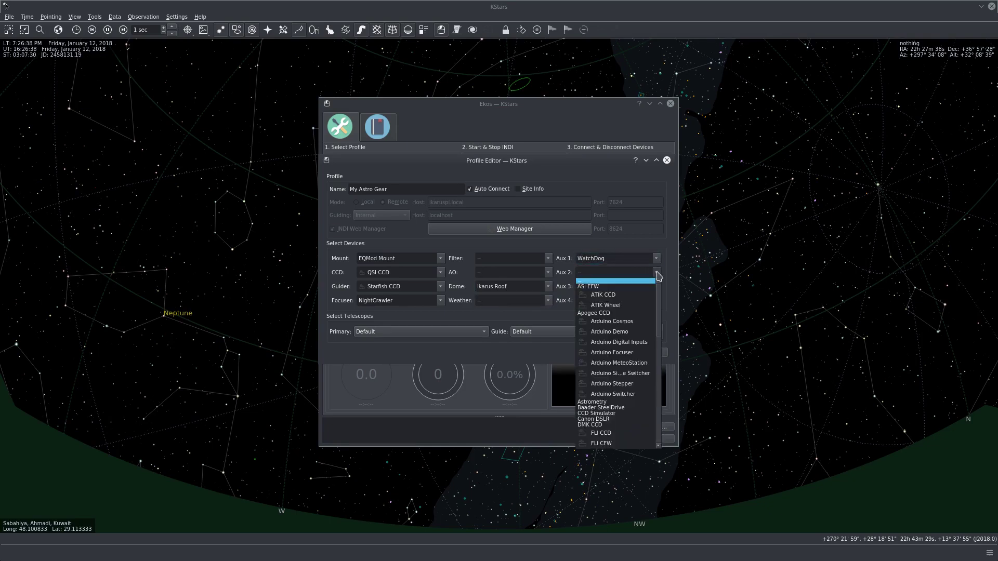
left_click(588, 269)
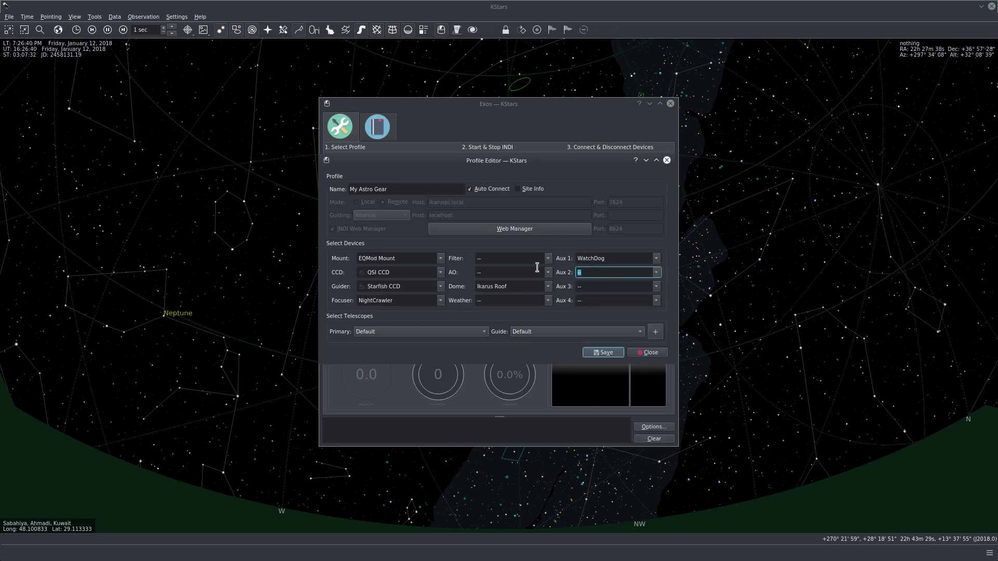
type("Flip Flat")
left_click(619, 273)
left_click(602, 286)
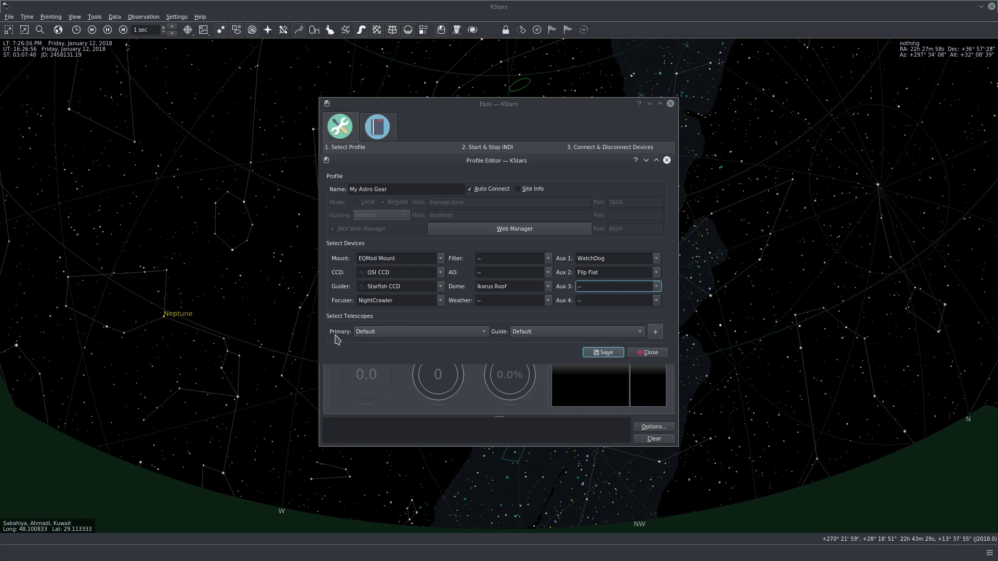
left_click(419, 334)
left_click(419, 331)
Step: In the equipment editor, start a new telescope with vendor Orion and model EON 120mm
left_click(657, 332)
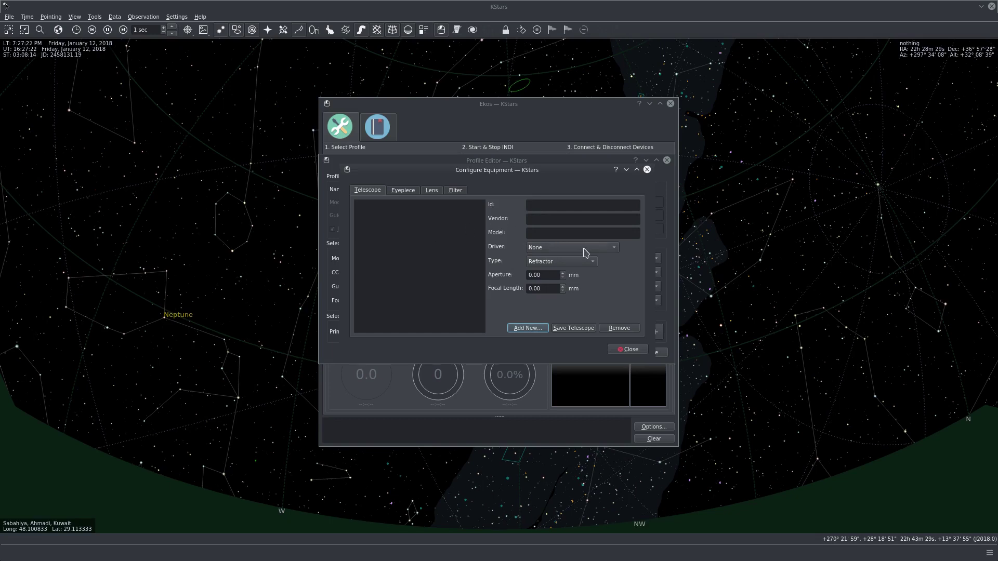
left_click(555, 218)
type("rion")
left_click(536, 234)
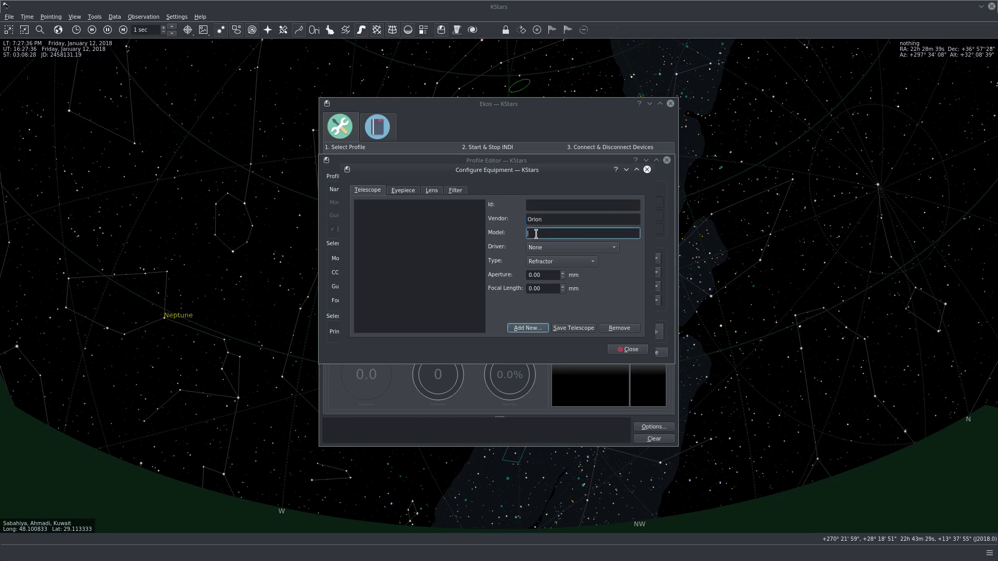
type("ED8")
type(" 120mm")
Step: Set the telescope's aperture to 120 mm and focal length to 900 mm
triple_click(545, 275)
type("12")
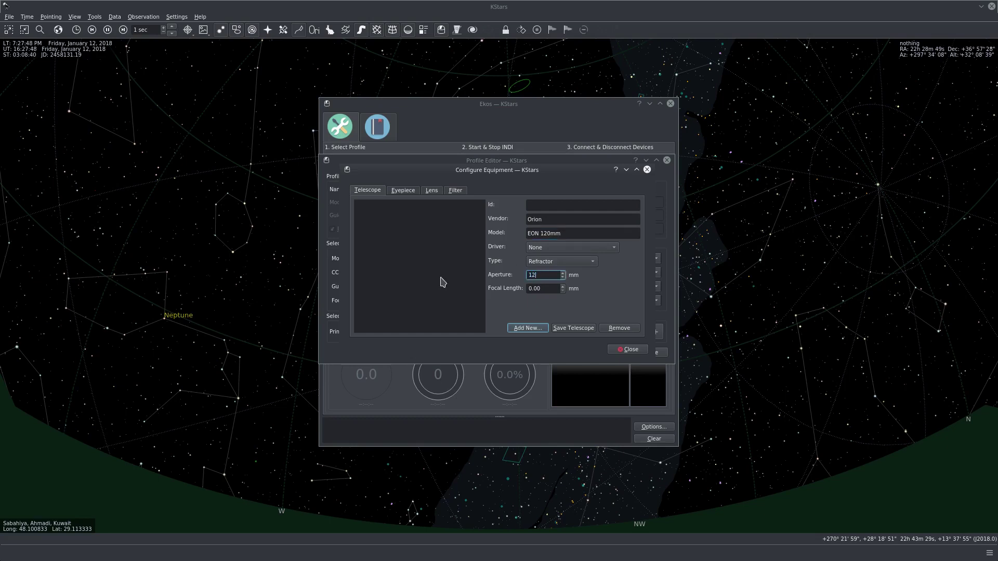
type("0")
key("Tab")
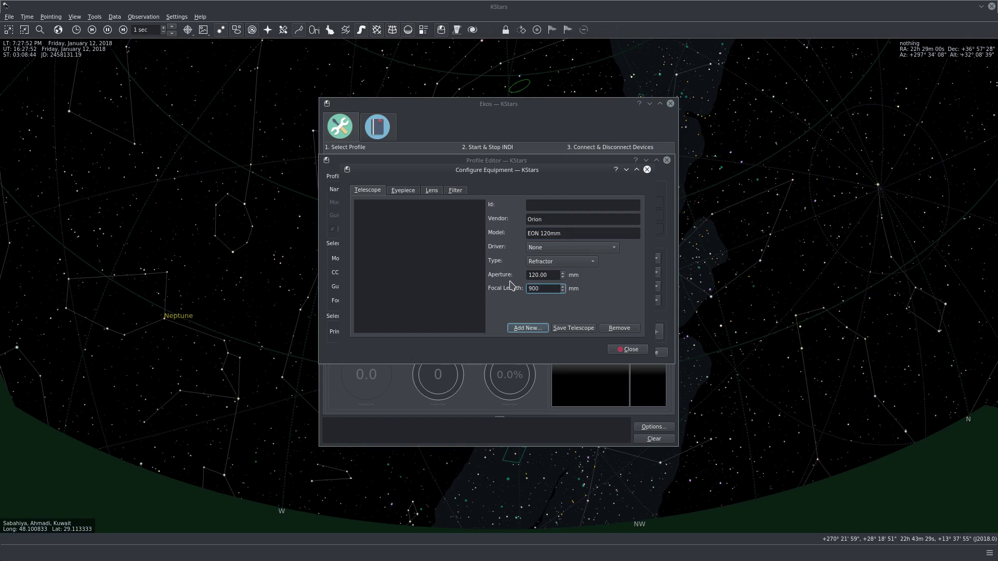
left_click(549, 274)
key("Tab")
left_click(553, 289)
left_click(553, 290)
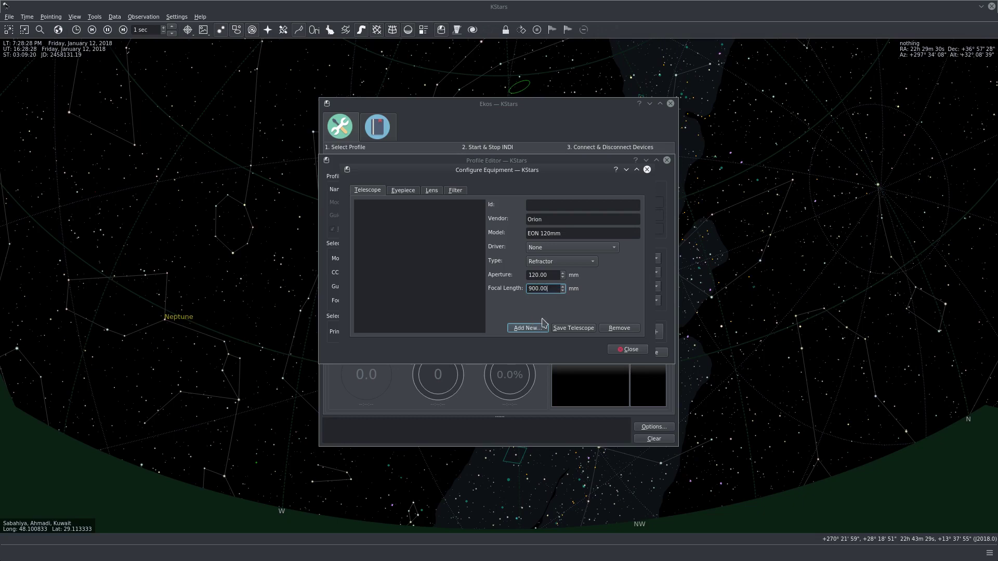
Step: Save the Orion EON 120mm telescope and make it both the primary and guide scope
left_click(581, 331)
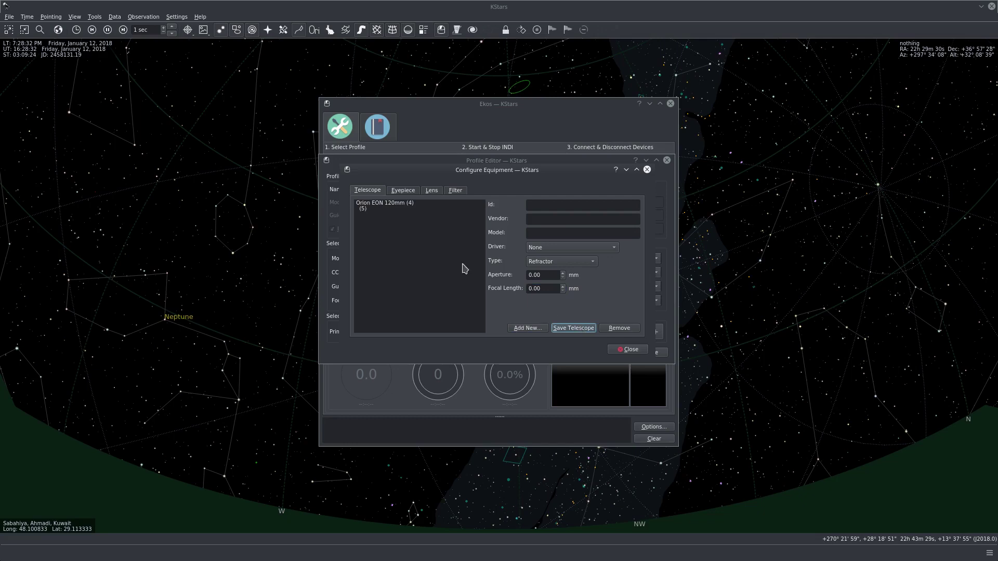
left_click(394, 203)
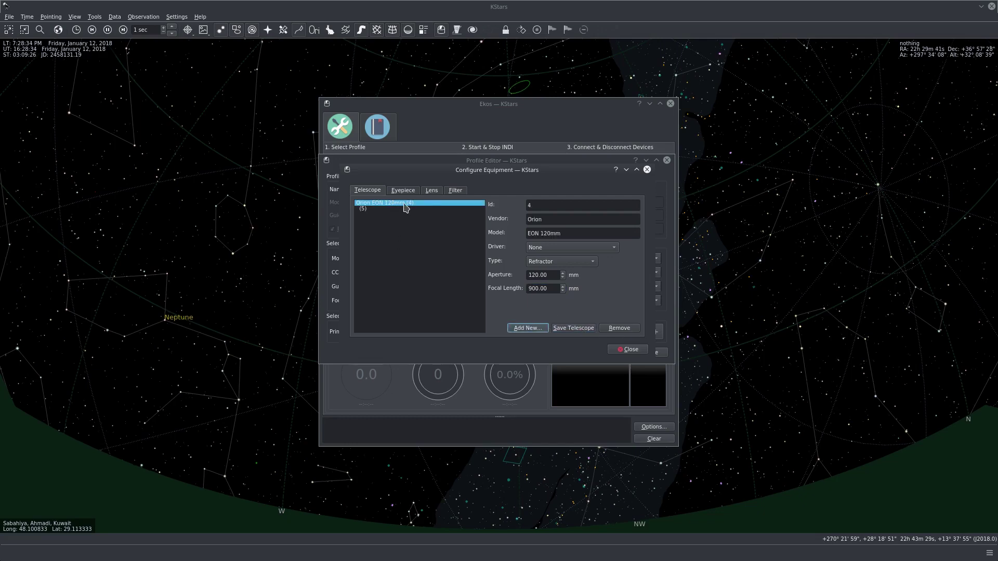
left_click(627, 350)
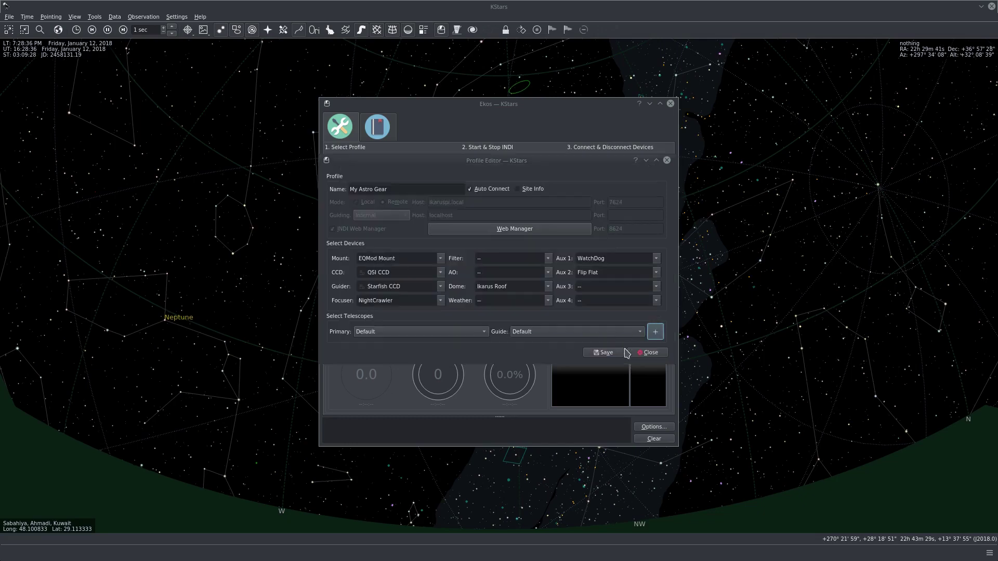
left_click(439, 331)
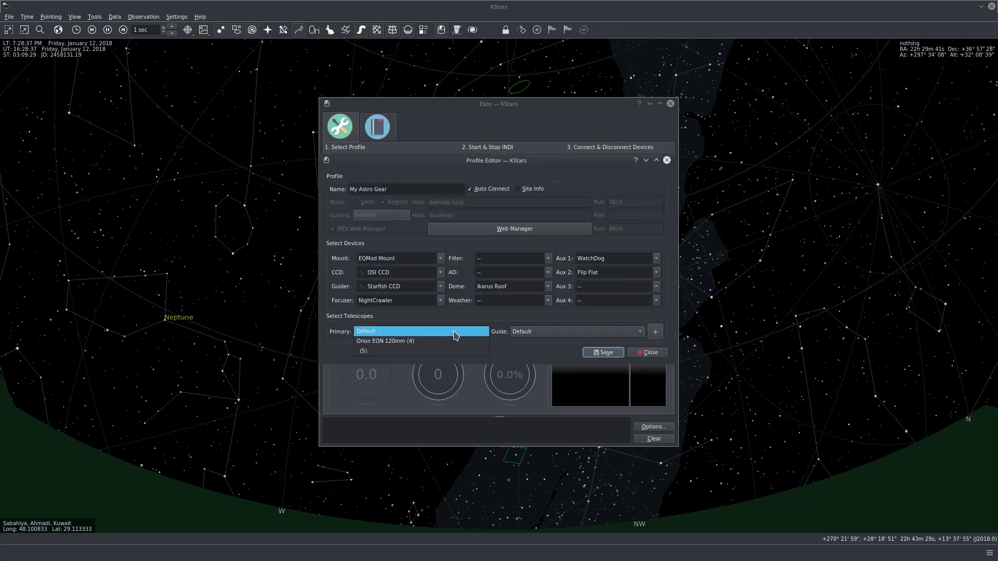
left_click(417, 345)
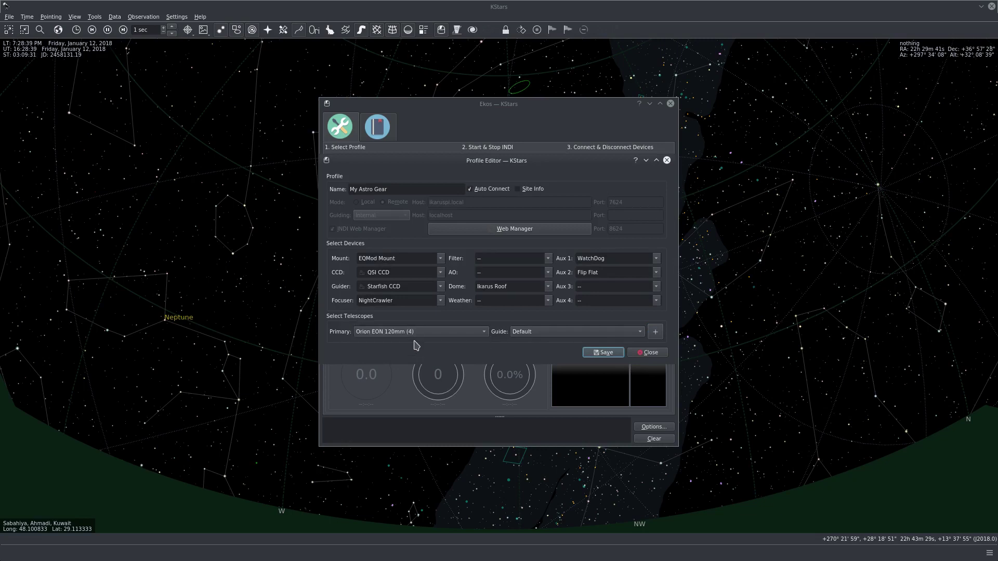
left_click(566, 333)
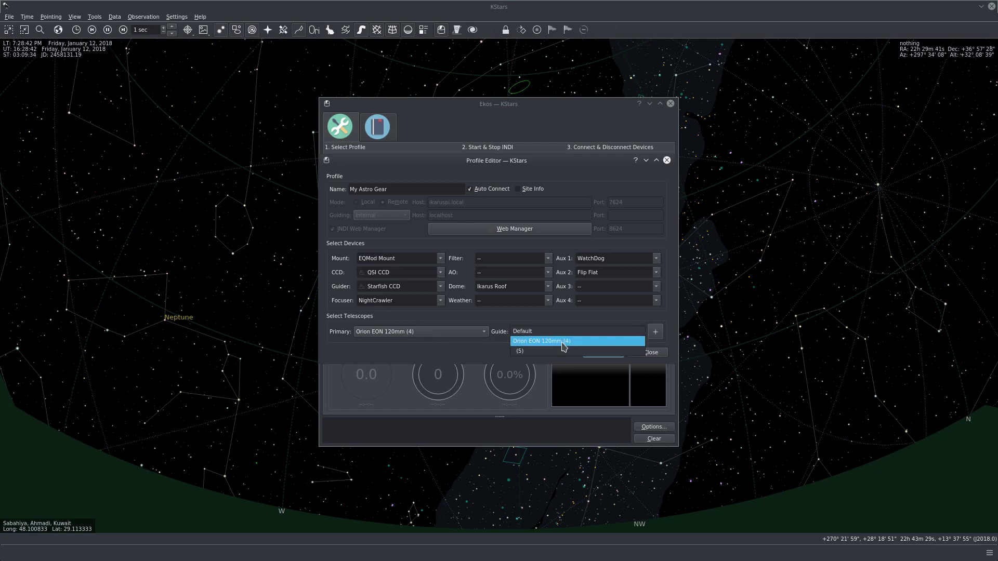
left_click(563, 342)
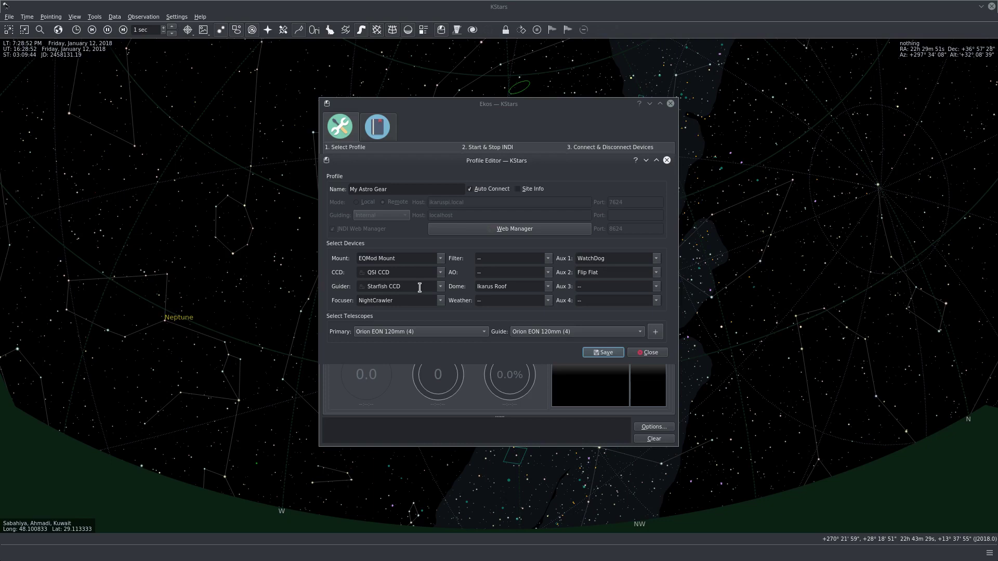
Step: Switch the guider camera to SX CCD and save the My Astro Gear profile
left_click(442, 287)
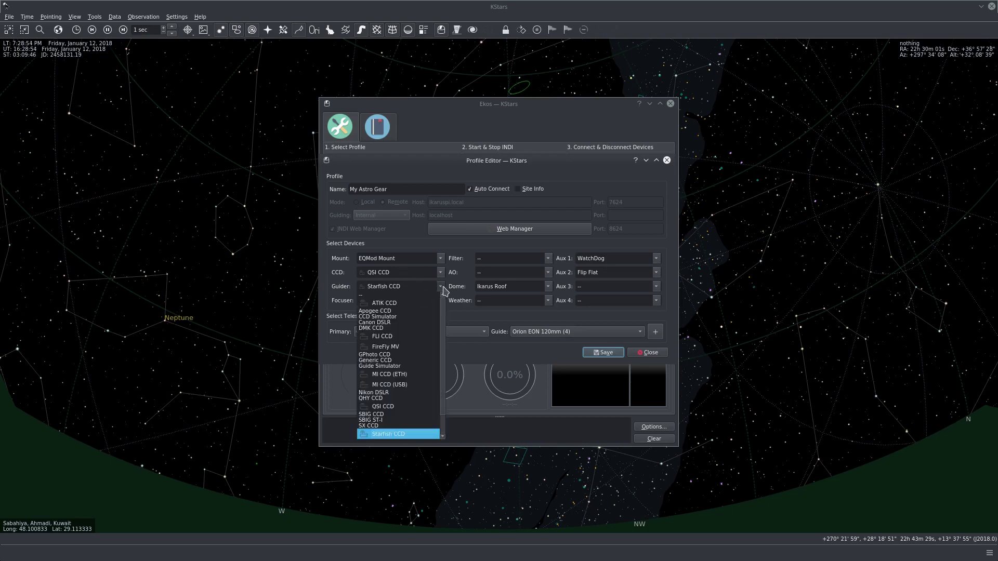
left_click(370, 426)
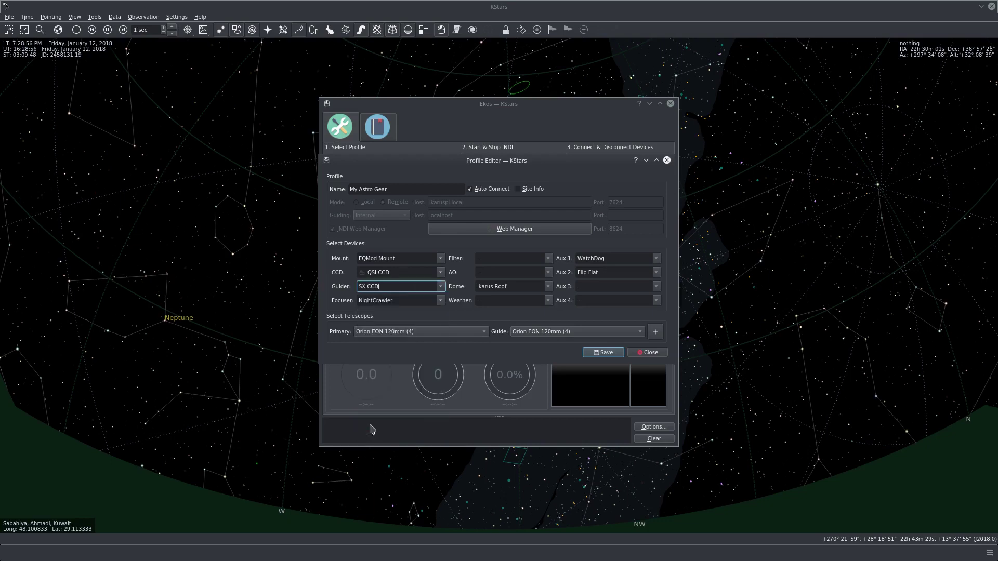
left_click(409, 300)
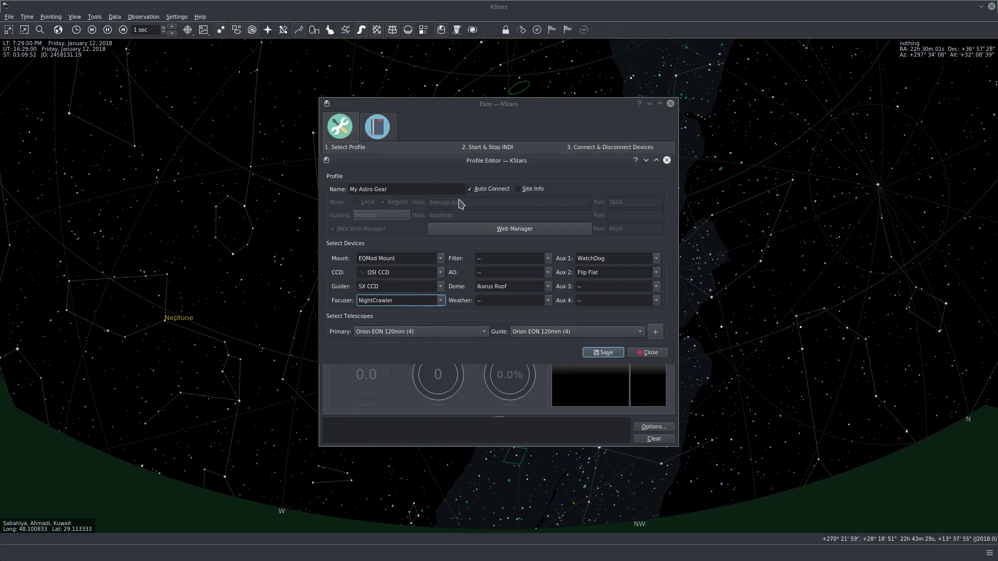
left_click(603, 352)
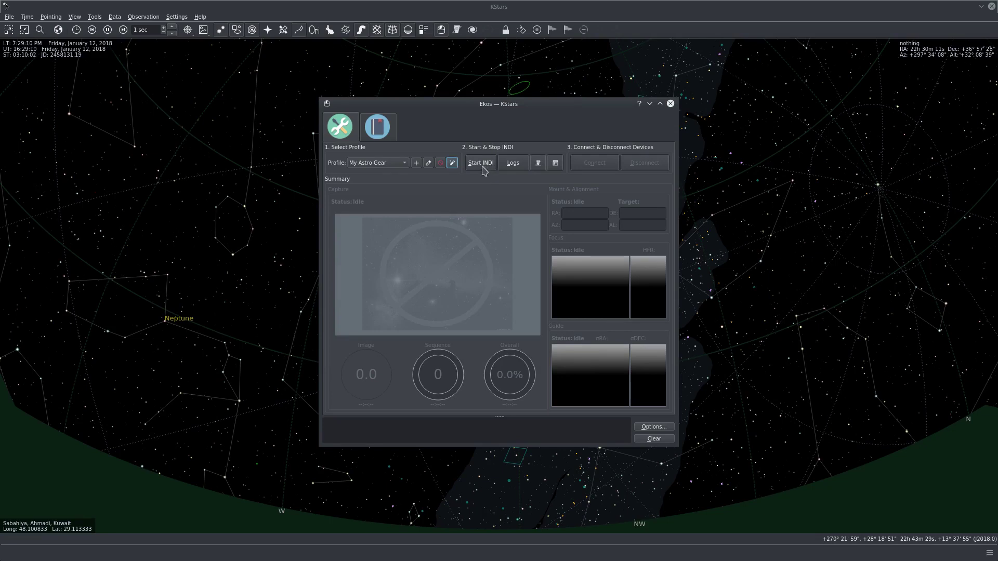
left_click(481, 163)
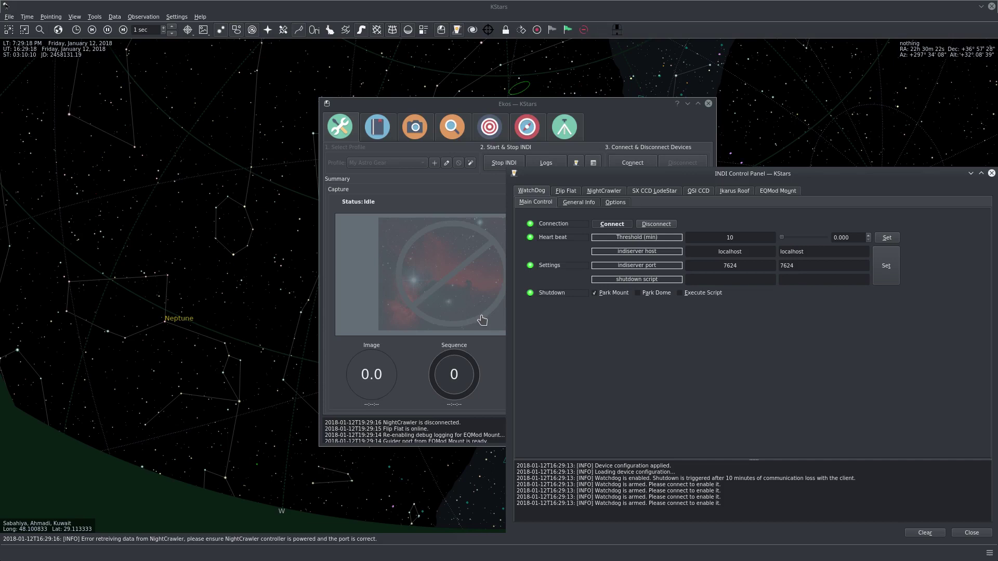
left_click(617, 33)
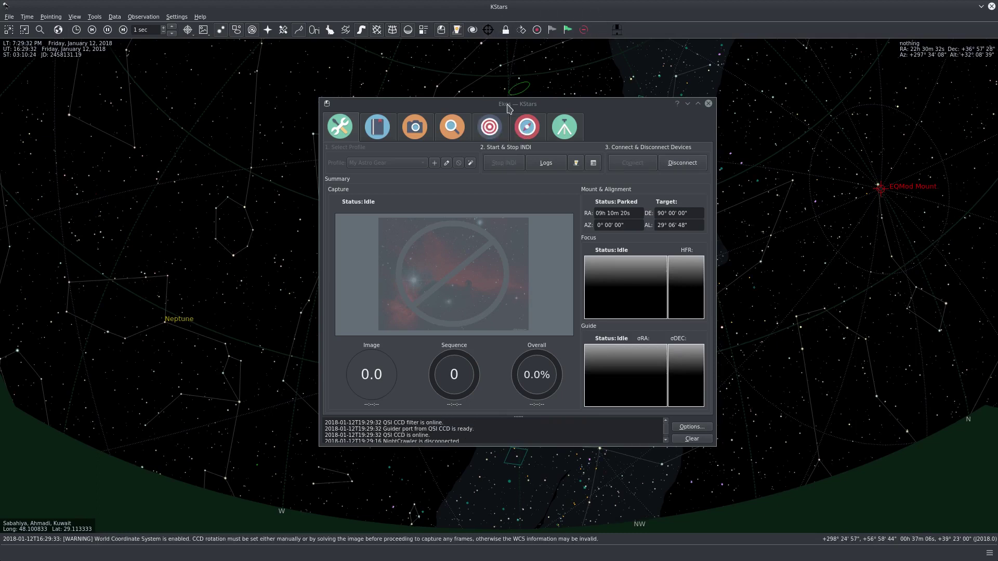
Step: Review the Capture and Mount tab settings, then return to the Setup summary
left_click(415, 127)
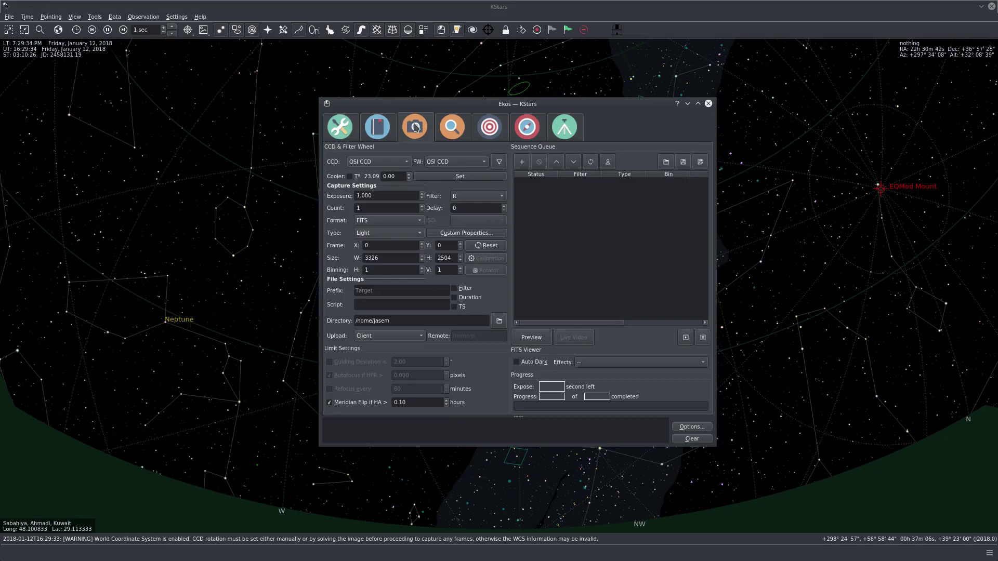
left_click(565, 130)
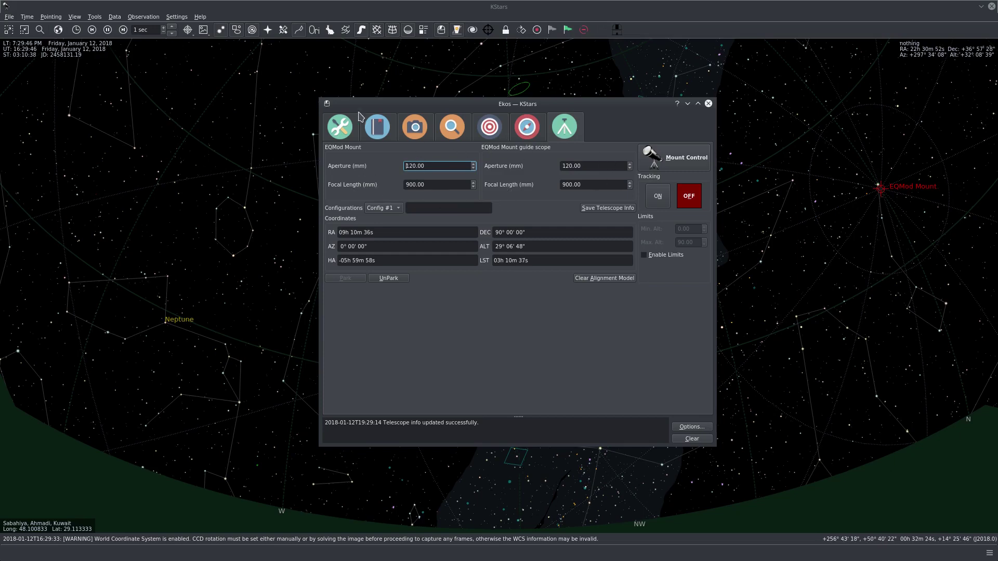
left_click(335, 129)
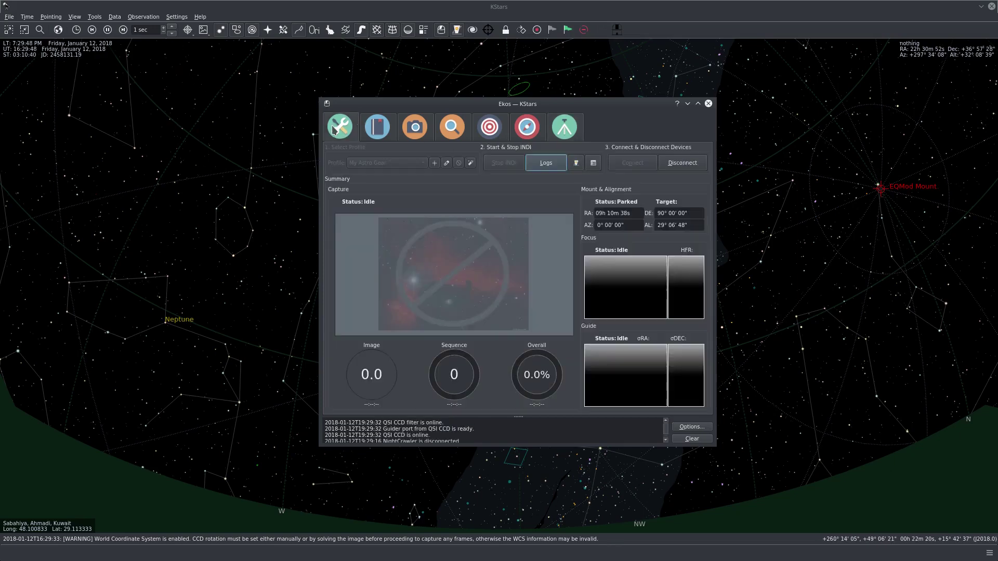
left_click(561, 133)
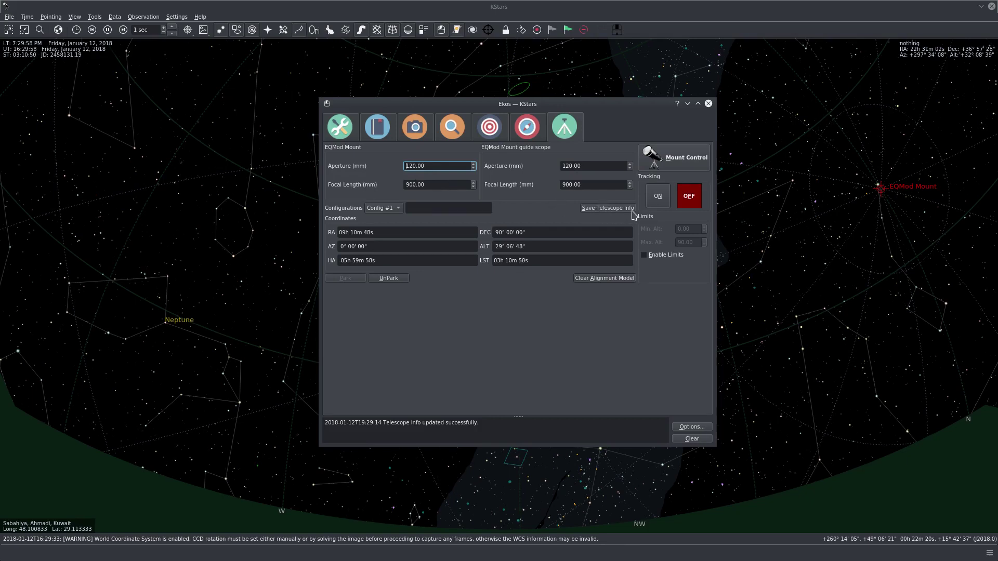
left_click(341, 130)
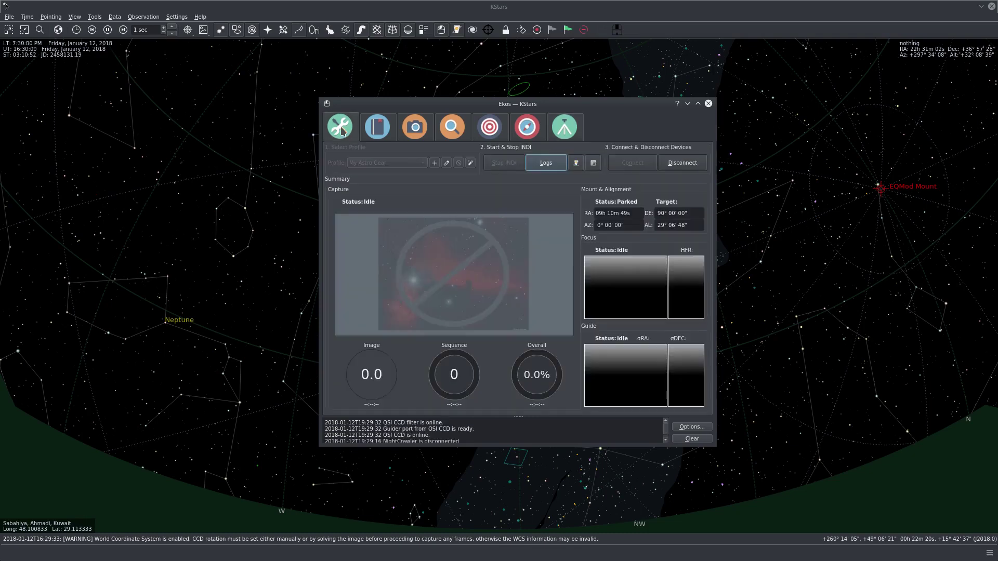
Step: Move the Ekos window left of the sky map and start unparking the roll-off roof
left_click_drag(527, 103, 318, 108)
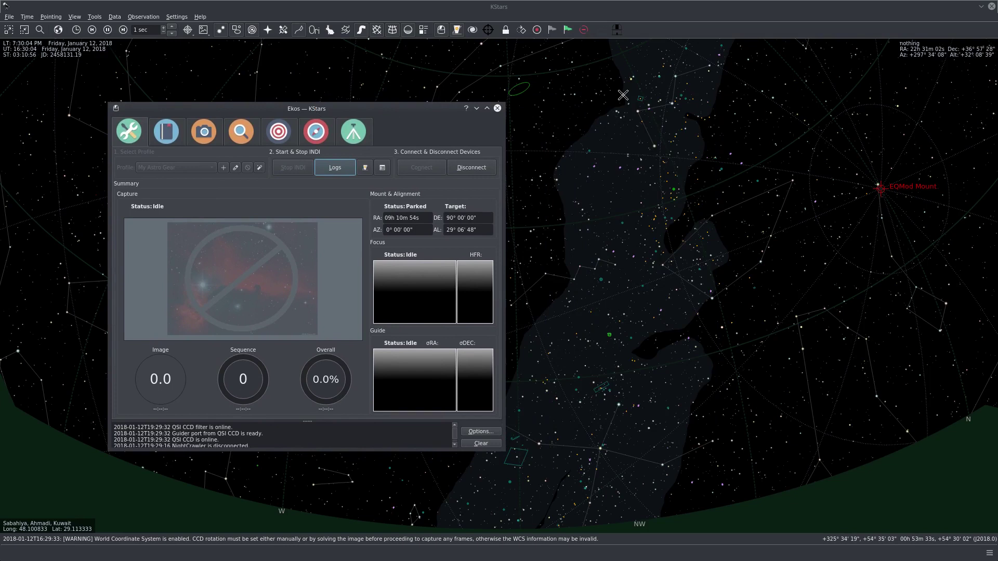
left_click(627, 11)
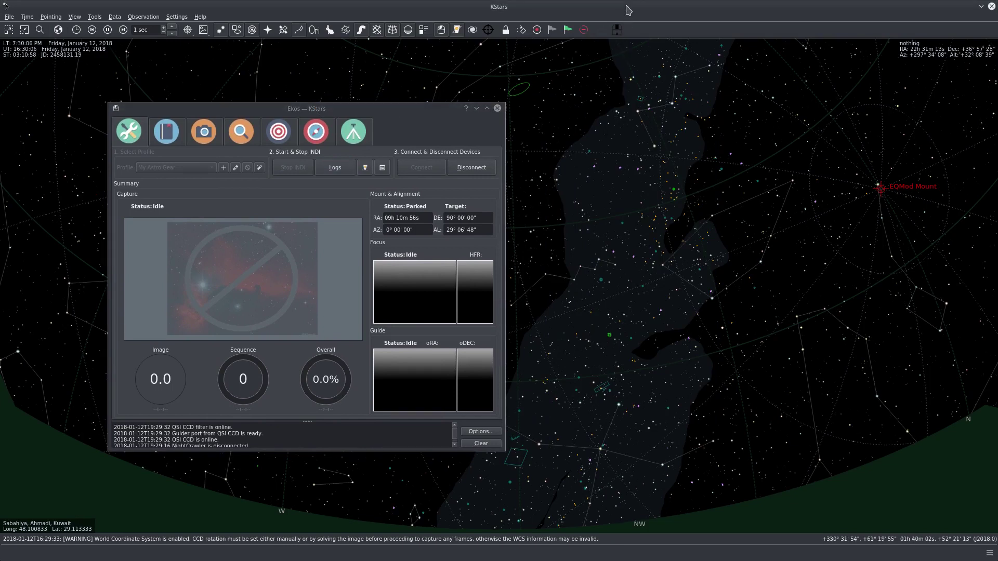
left_click(620, 32)
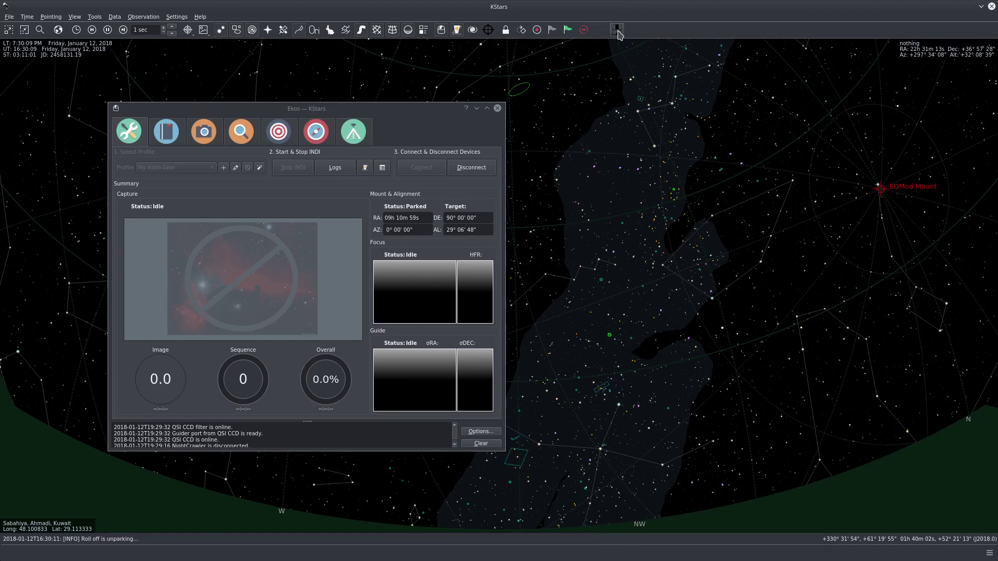
Step: Show the EQMod Mount's Connection settings, with port and baud rate, in the INDI Control Panel
left_click(457, 30)
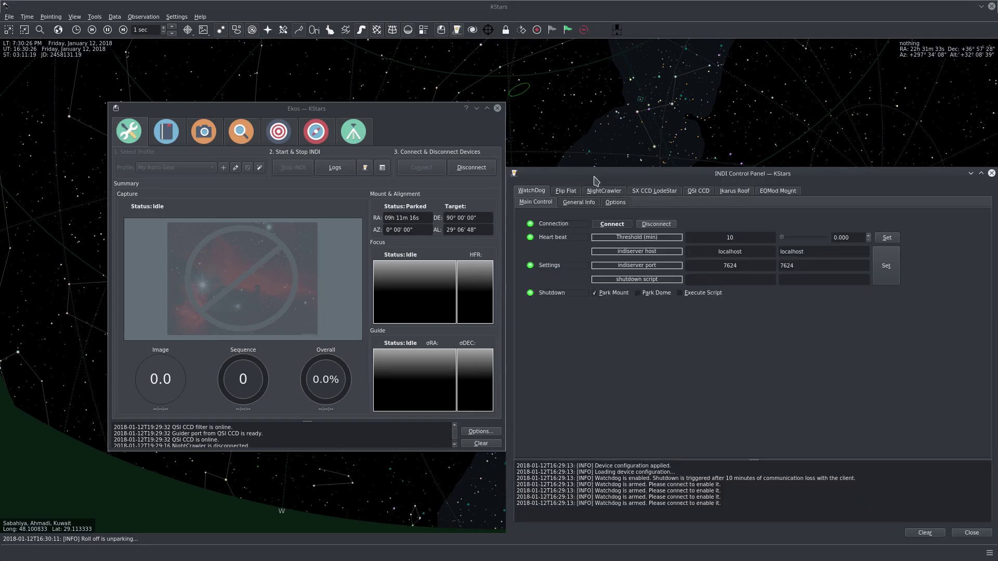
left_click_drag(599, 178, 404, 131)
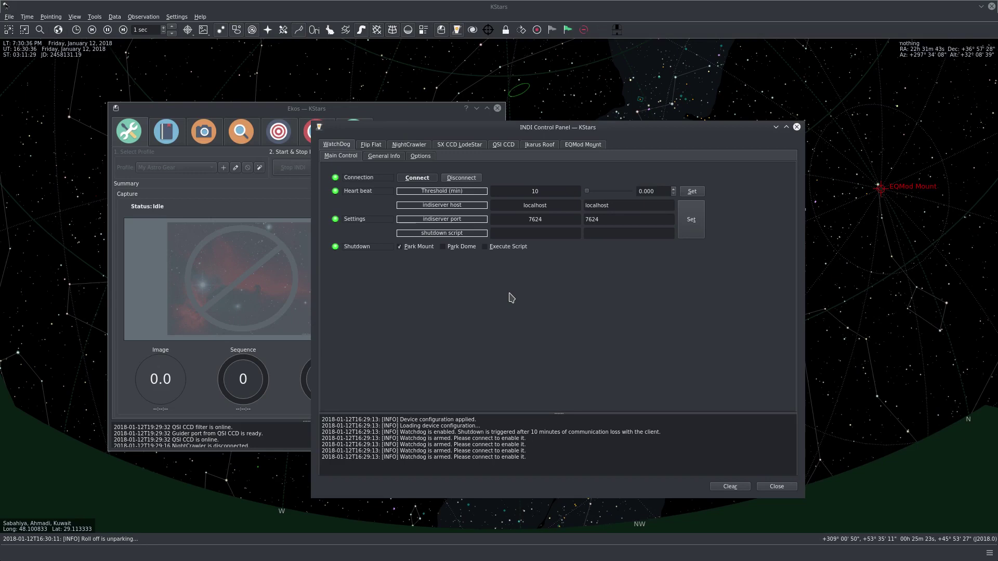
left_click(579, 148)
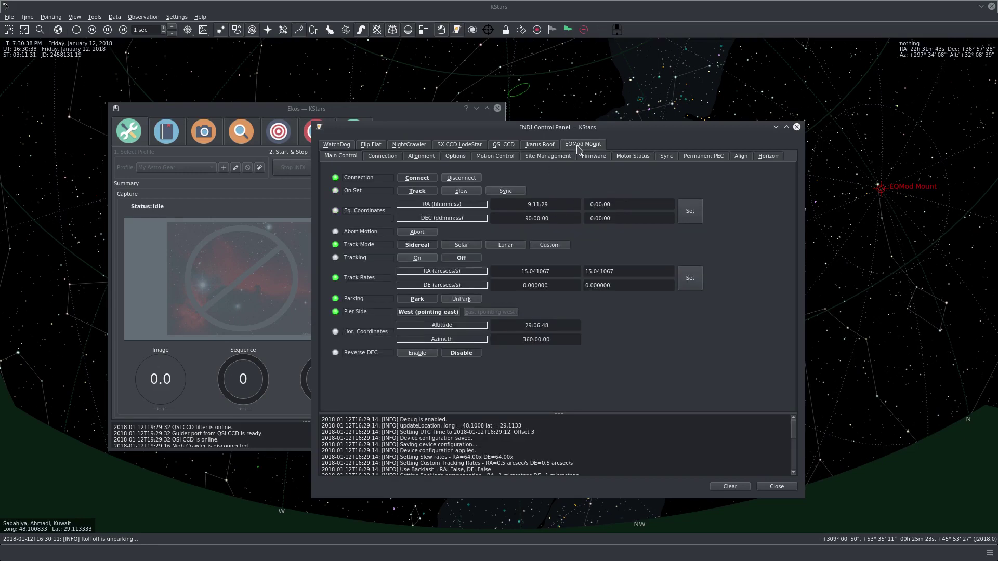
left_click(383, 157)
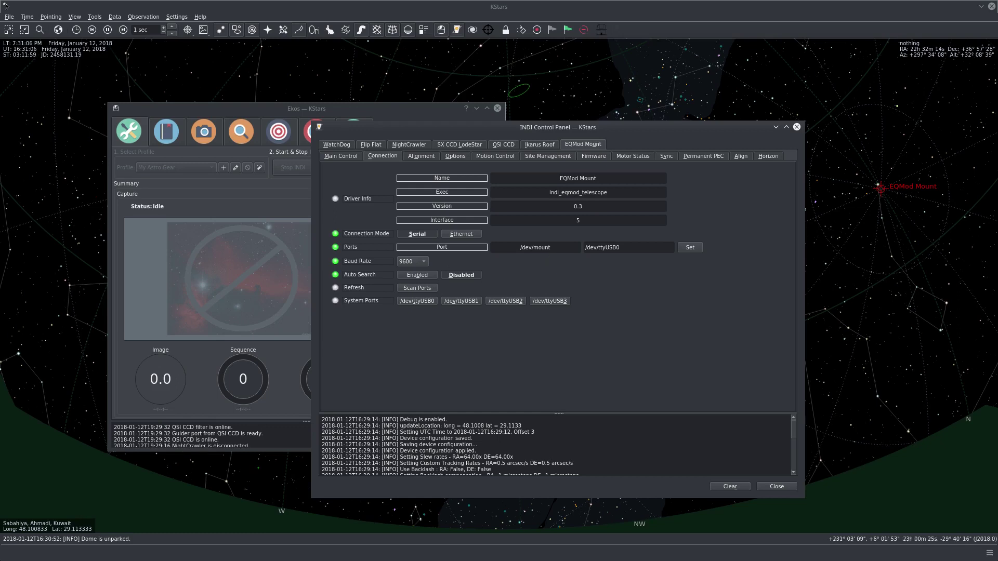
Step: Look over the StellarMate Web Manager page in Firefox, then go back to KStars
key("alt+Tab")
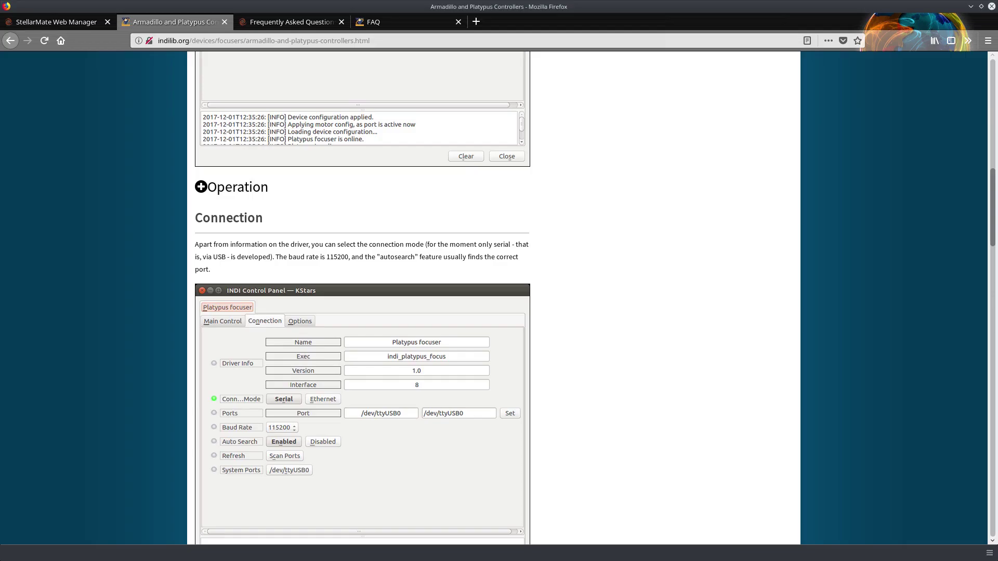
left_click(88, 26)
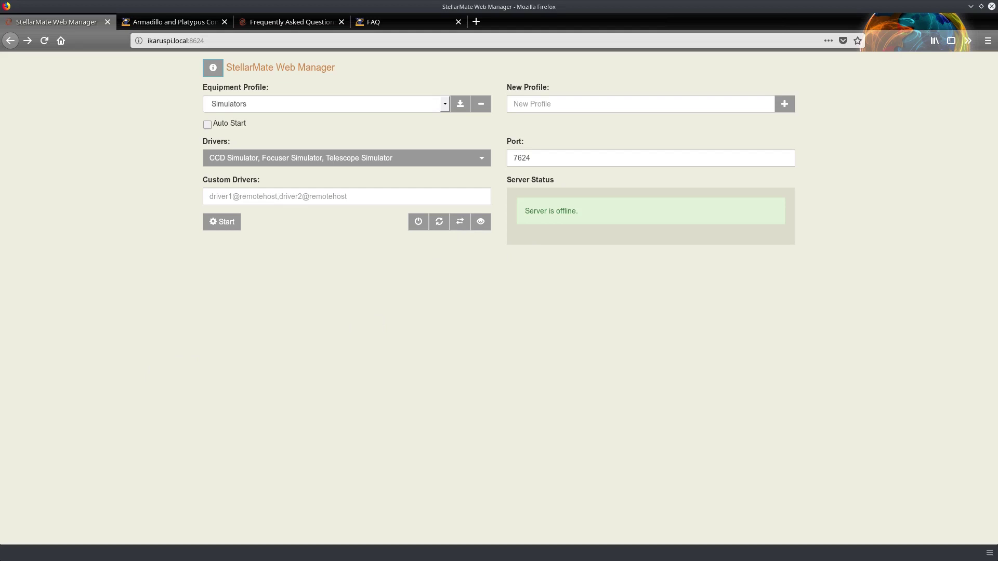
key("alt+Tab")
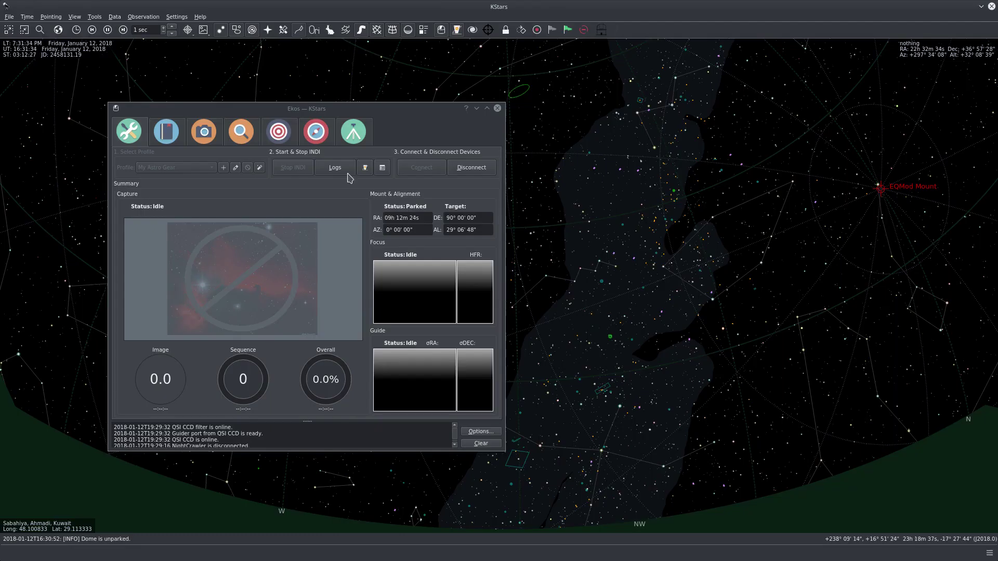
Step: Reopen the INDI Control Panel listing EQMod Mount ports /dev/ttyUSB0 through /dev/ttyUSB3
left_click(458, 30)
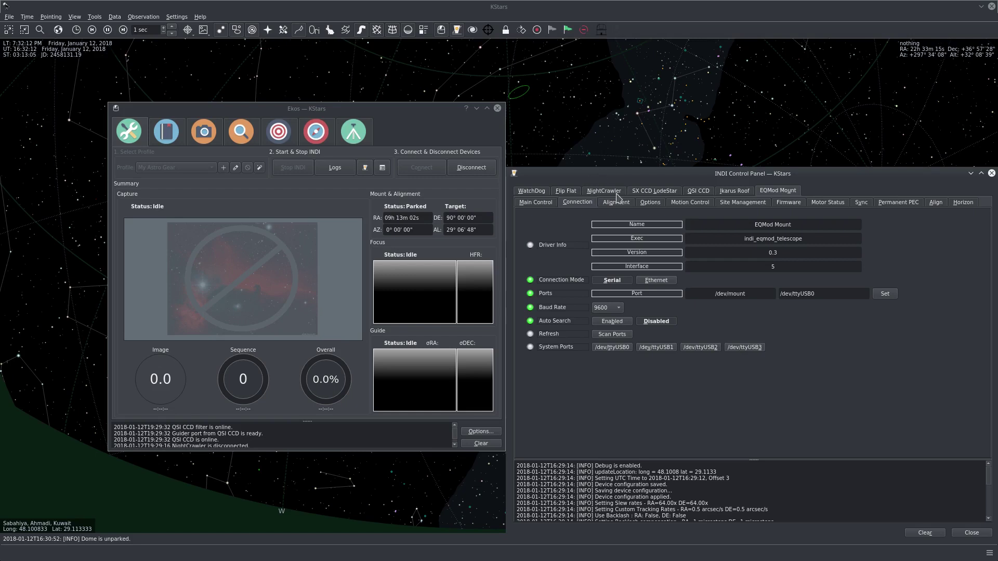
Step: Open the Flip Flat dust cover, then hide the INDI Control Panel
left_click(575, 195)
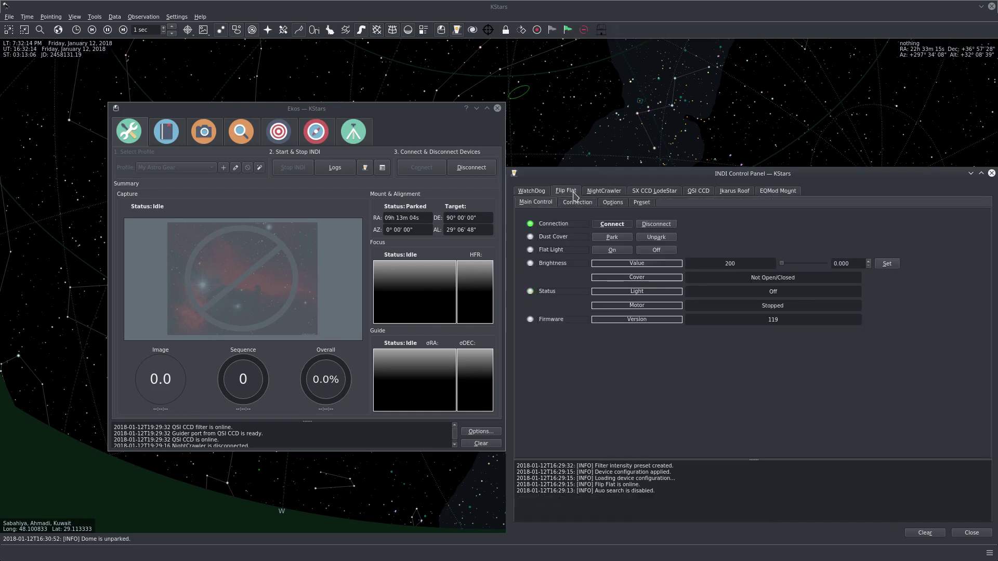
left_click(670, 240)
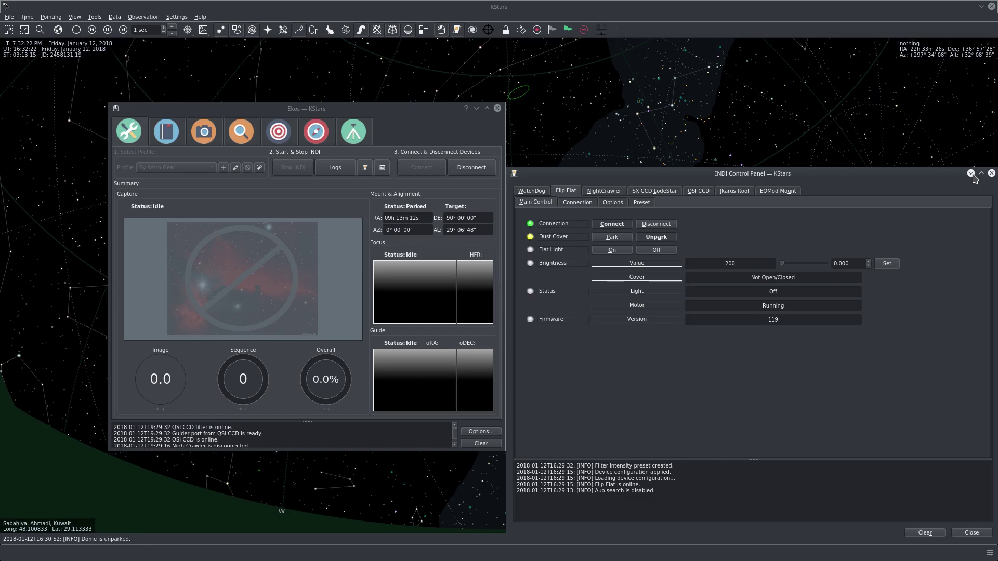
left_click(971, 174)
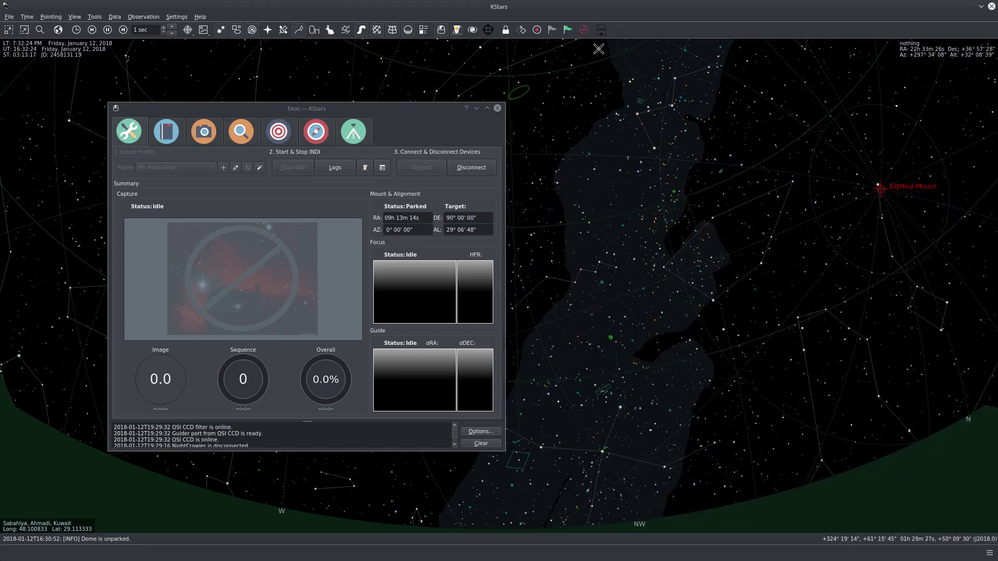
Step: Unpark the EQMod mount and pan the sky map around its marker
left_click(568, 31)
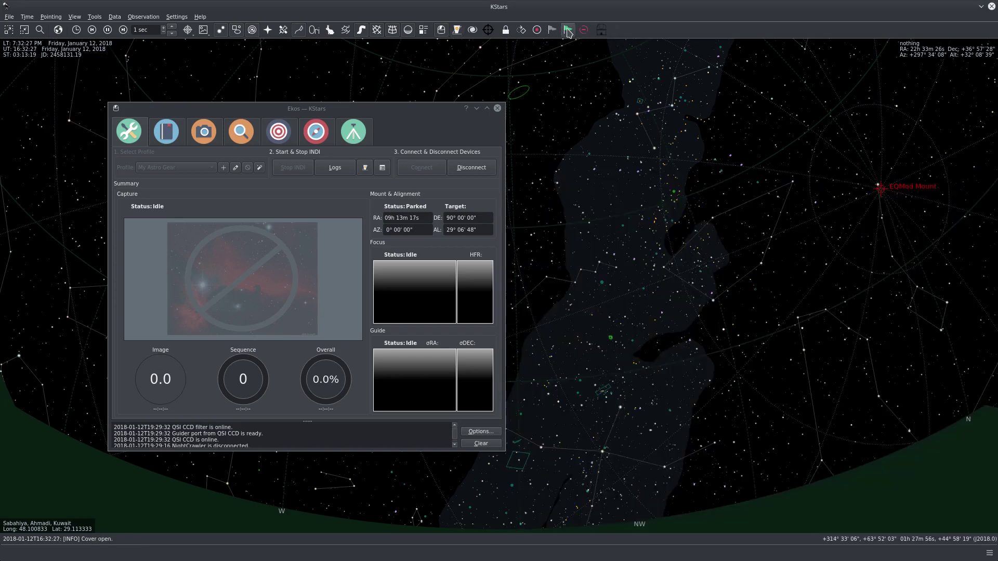
left_click(476, 109)
left_click_drag(837, 274, 508, 368)
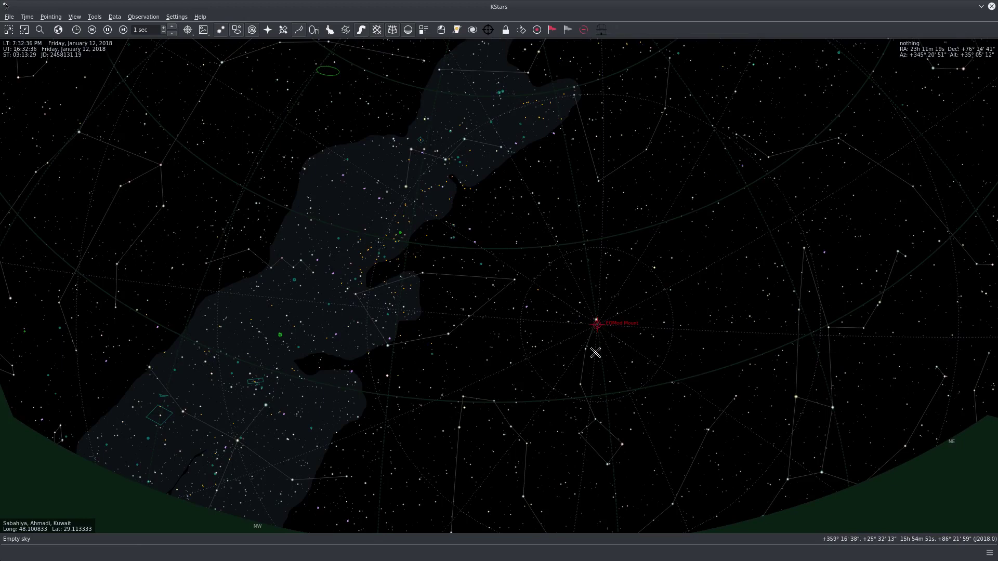
Step: Slew the EQMod mount to Caph (β Cassiopeiae) and track it from the sky map
scroll(572, 319, "up", 3)
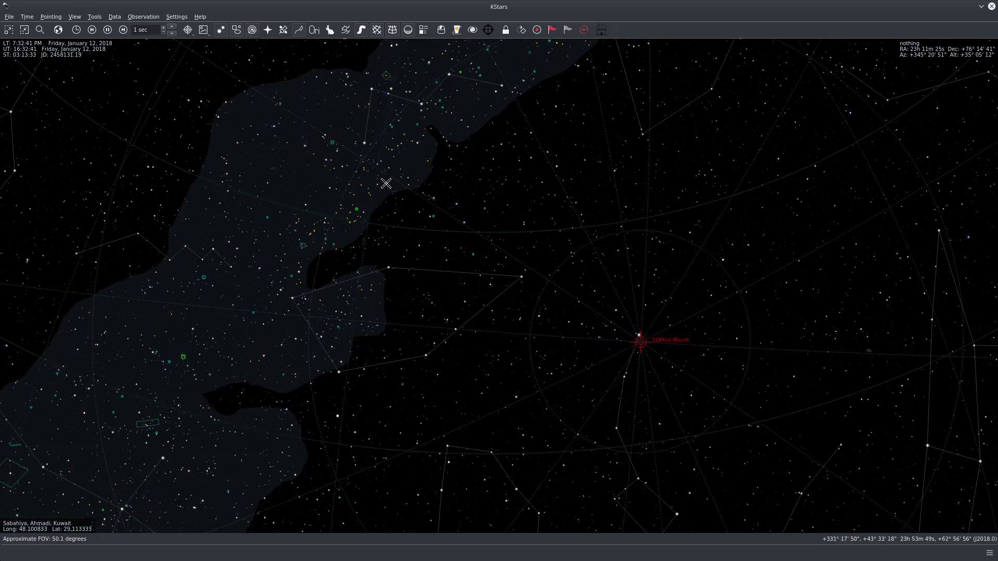
right_click(364, 144)
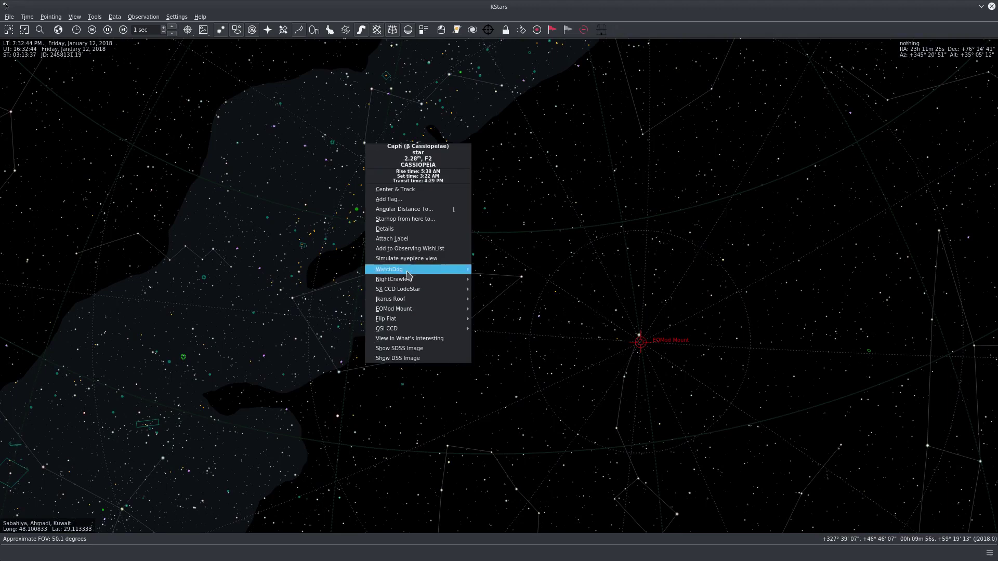
mouse_move(419, 285)
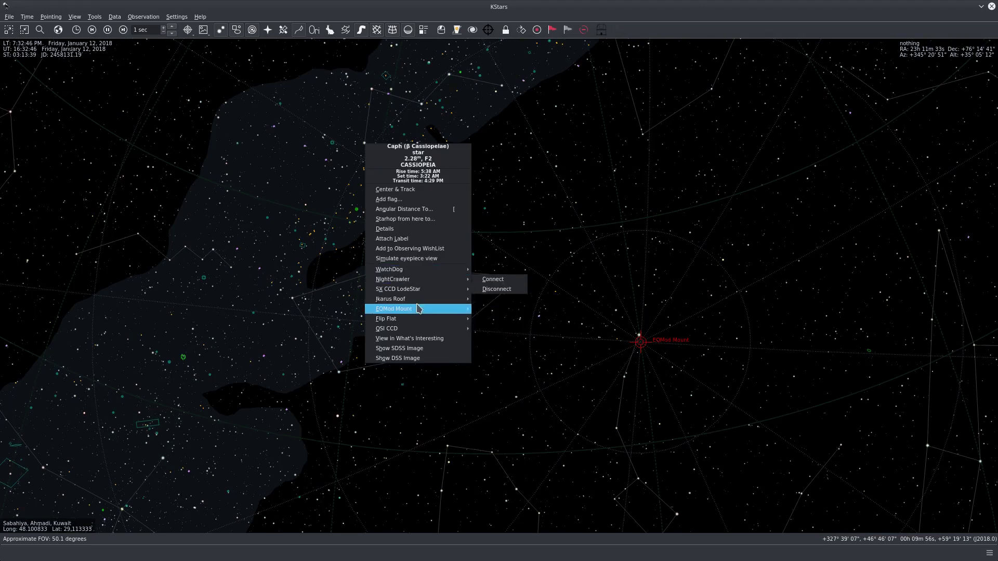
mouse_move(431, 312)
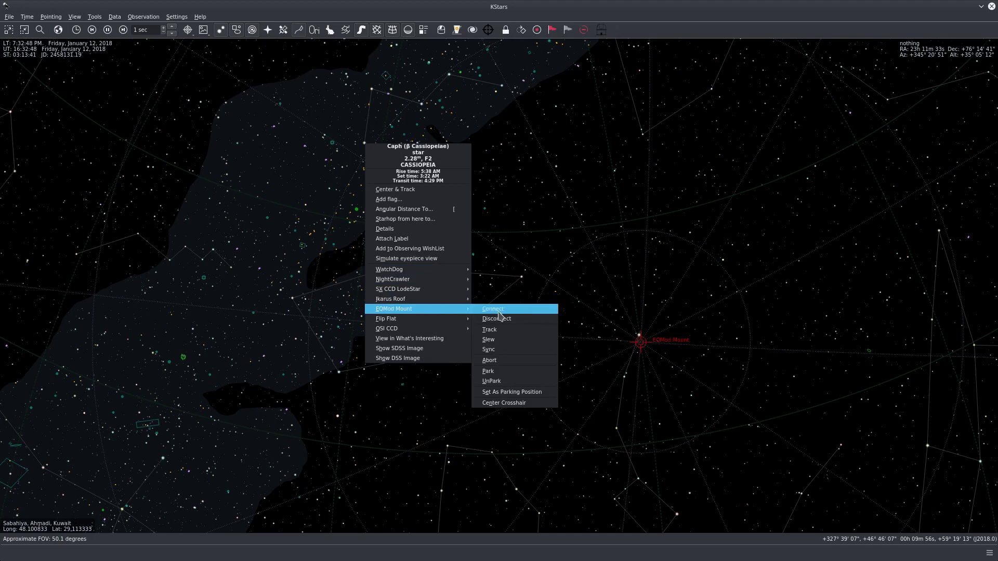
left_click(502, 330)
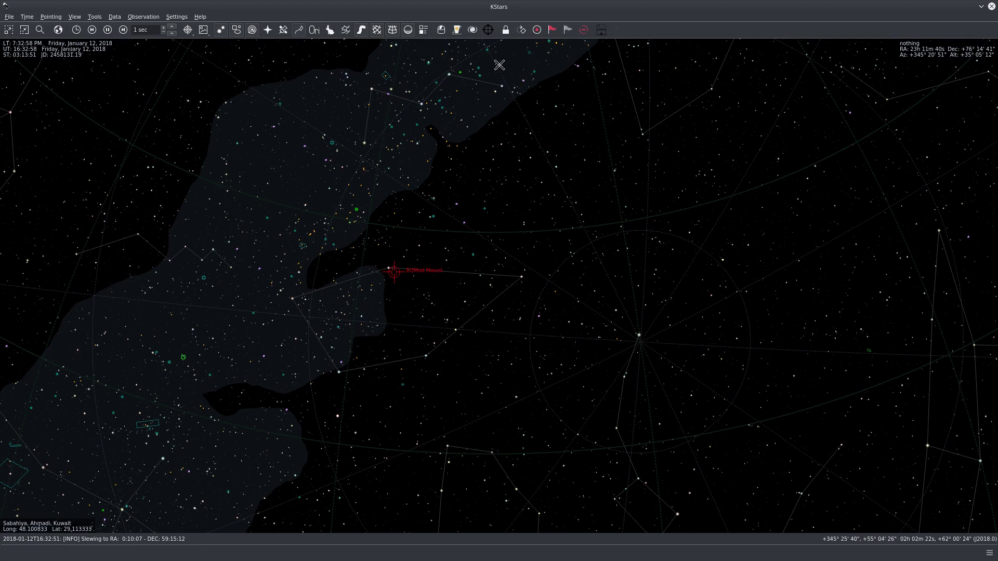
Step: Bring up the Ekos Align module with the window moved to the right side
left_click(441, 30)
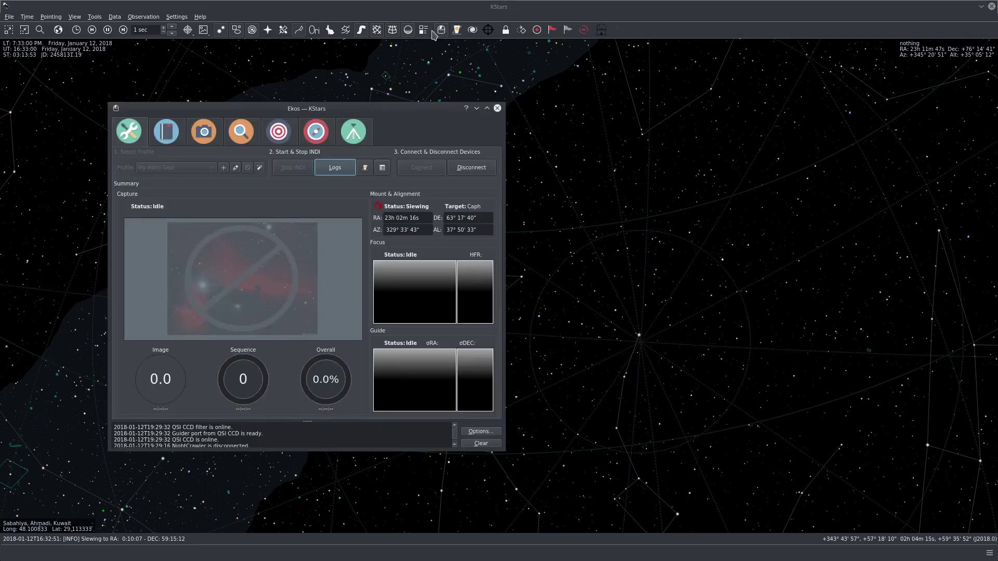
left_click(278, 136)
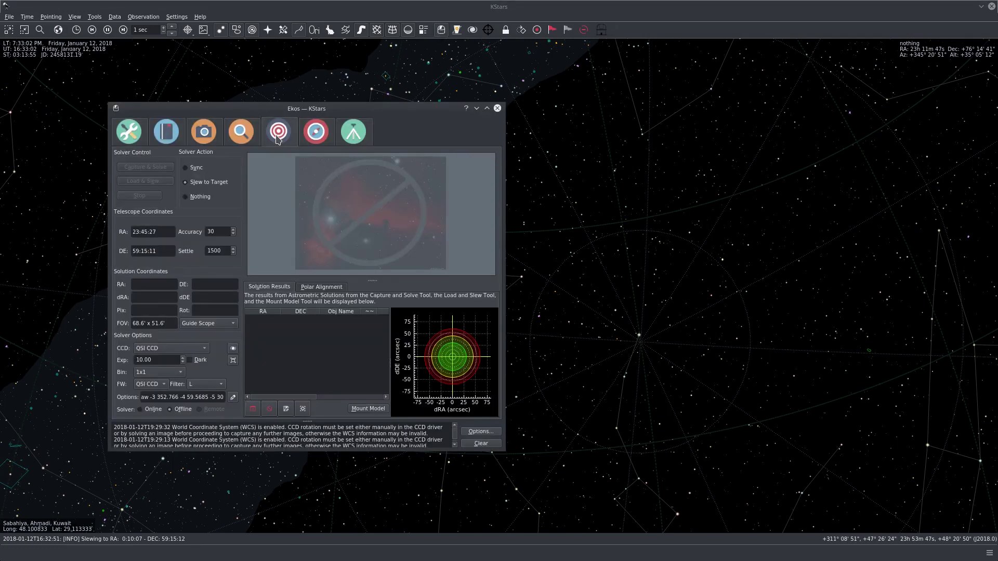
left_click_drag(217, 108, 659, 117)
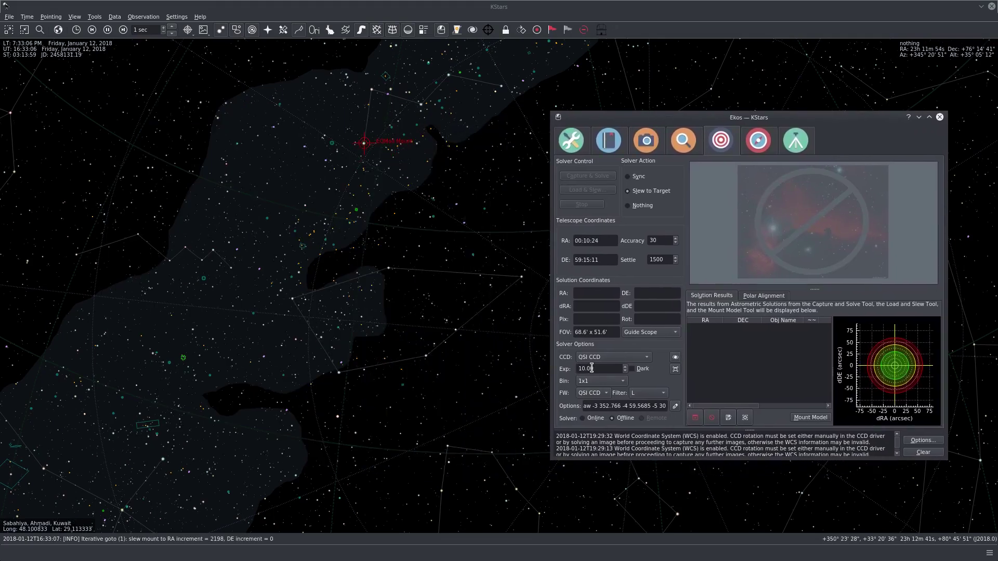
Step: Set the solver exposure to 5 seconds, binning to 4x4, and FOV to Primary Scope
left_click_drag(600, 368, 540, 361)
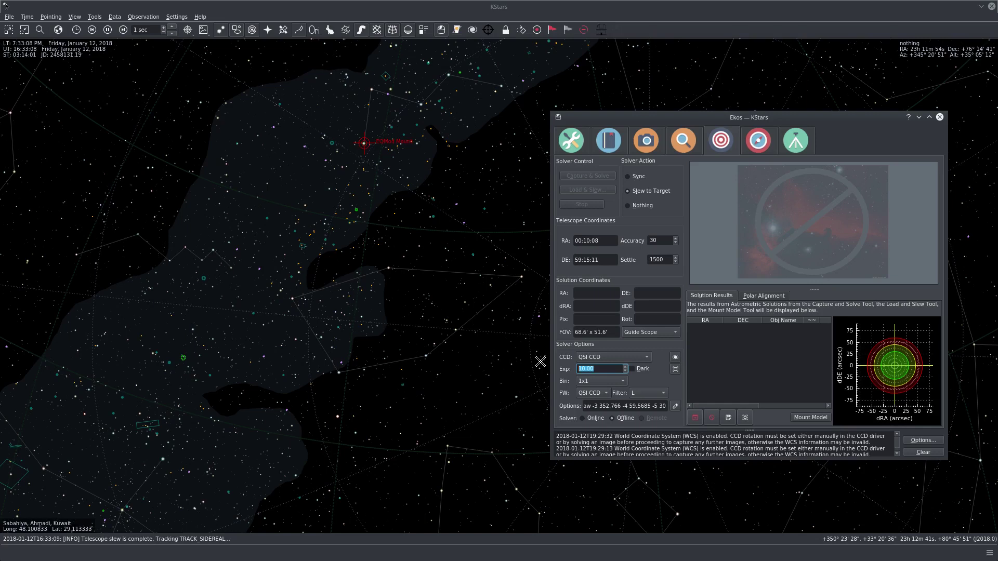
type("5")
left_click(611, 381)
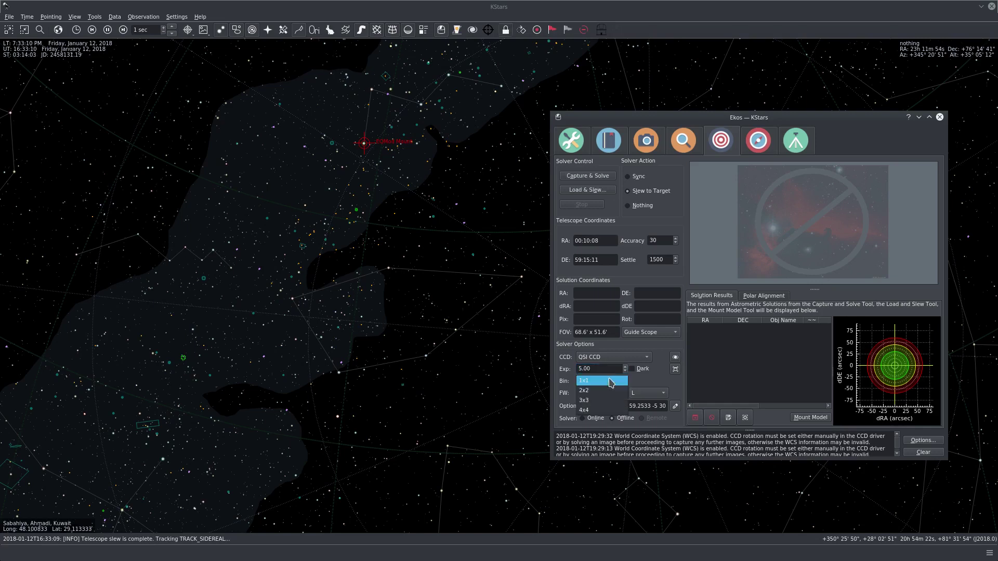
left_click(598, 410)
left_click(608, 367)
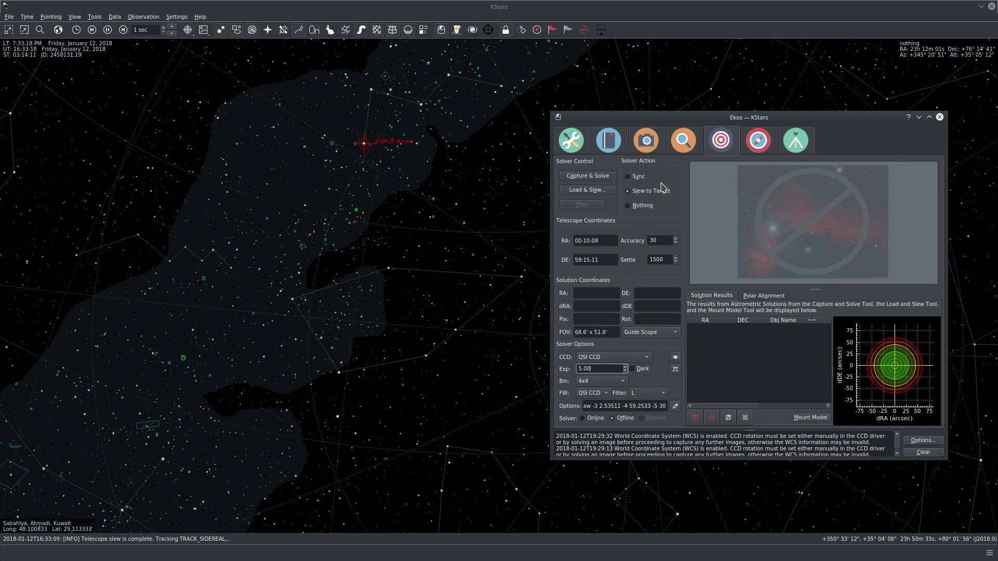
left_click(653, 334)
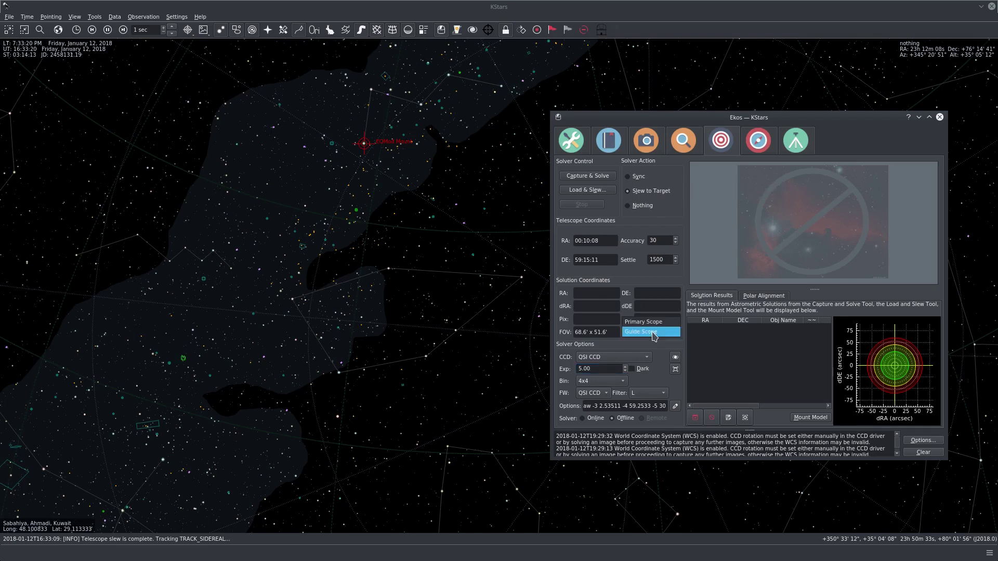
left_click(653, 323)
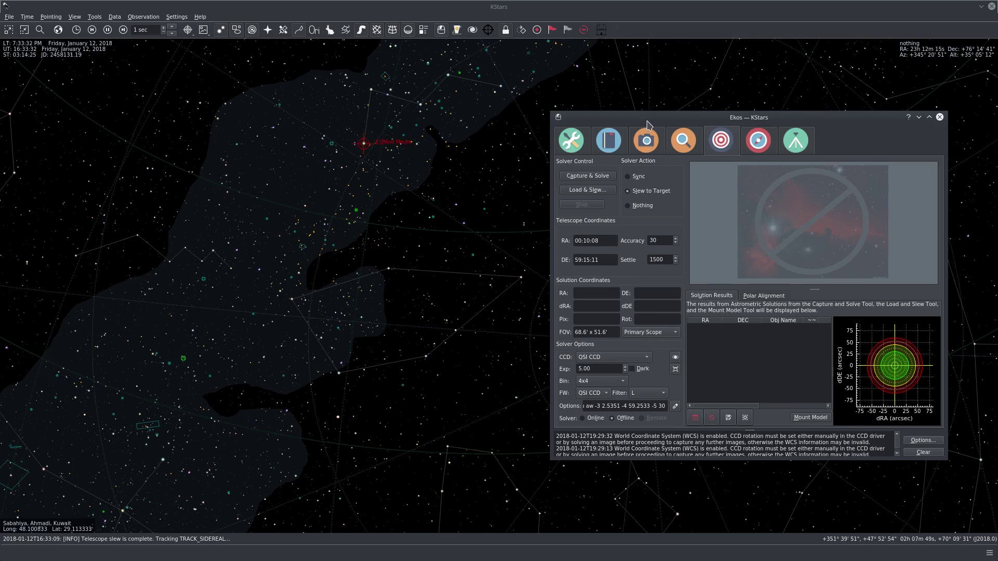
left_click_drag(648, 124, 659, 149)
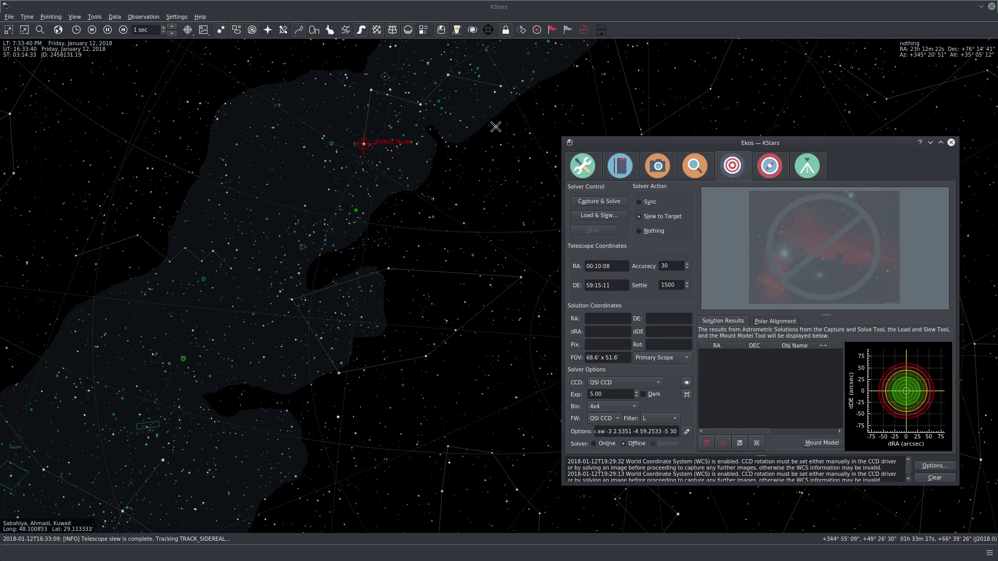
left_click(457, 31)
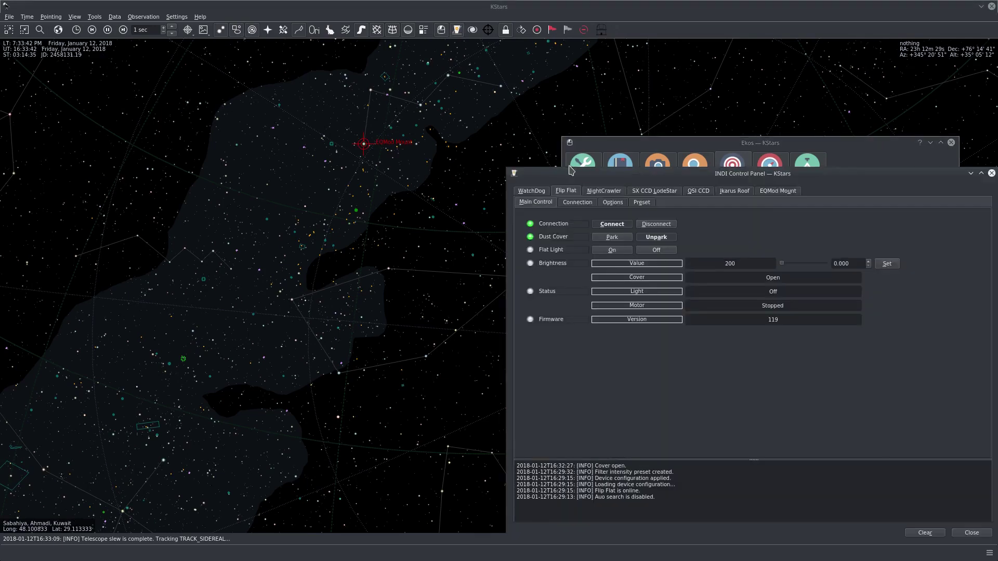
left_click_drag(591, 172, 153, 159)
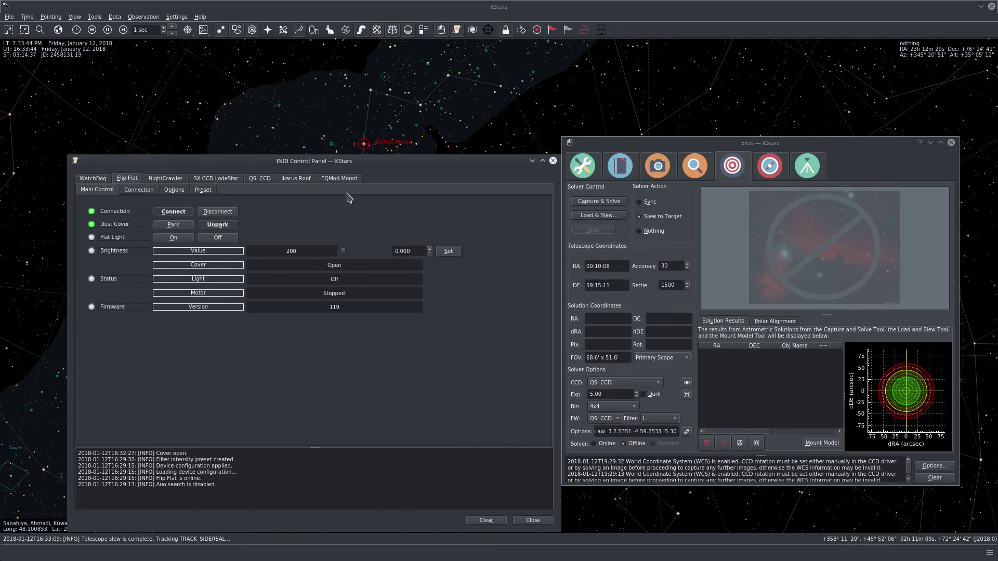
left_click(339, 178)
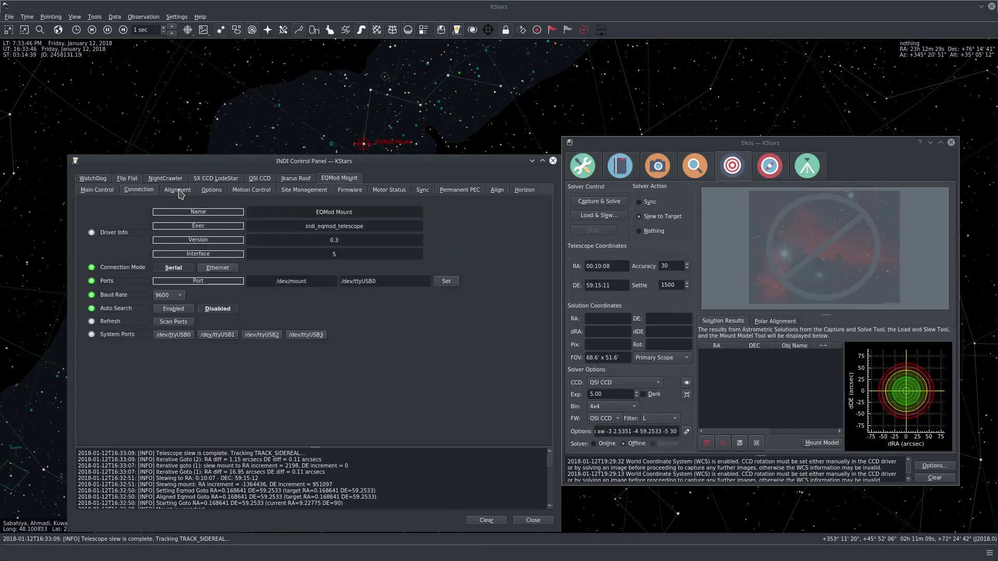
left_click(212, 190)
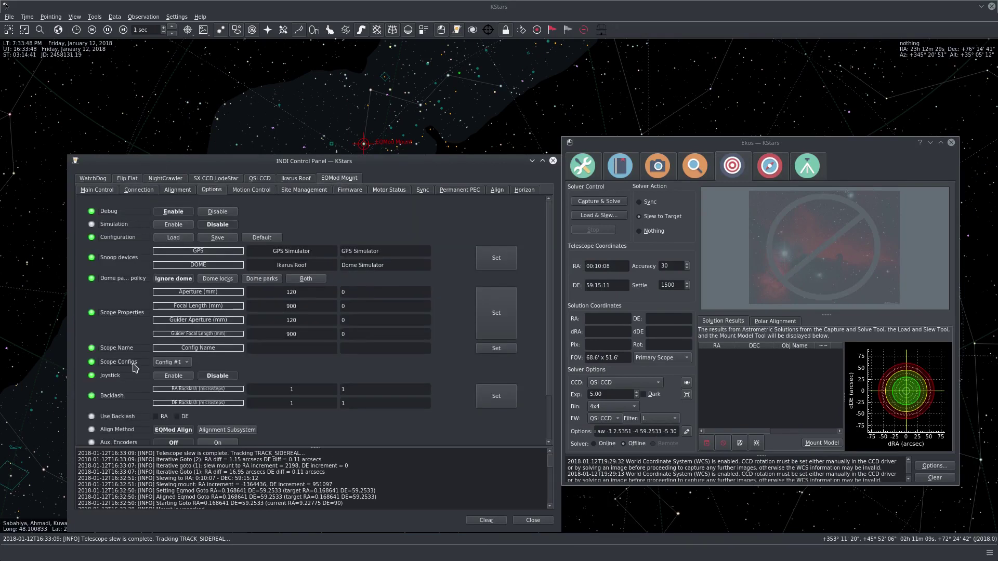
scroll(127, 363, "down", 2)
scroll(127, 362, "down", 1)
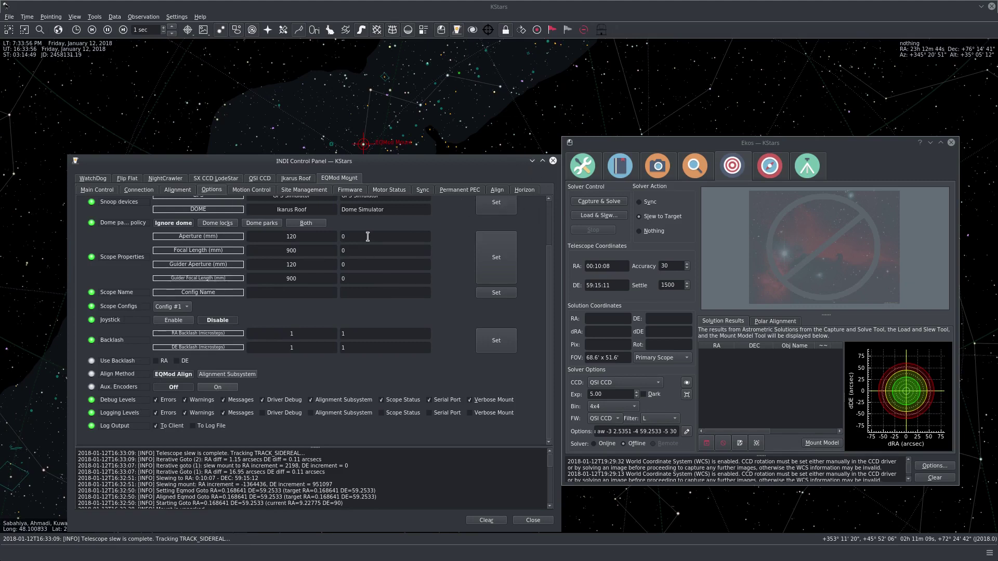
left_click(496, 191)
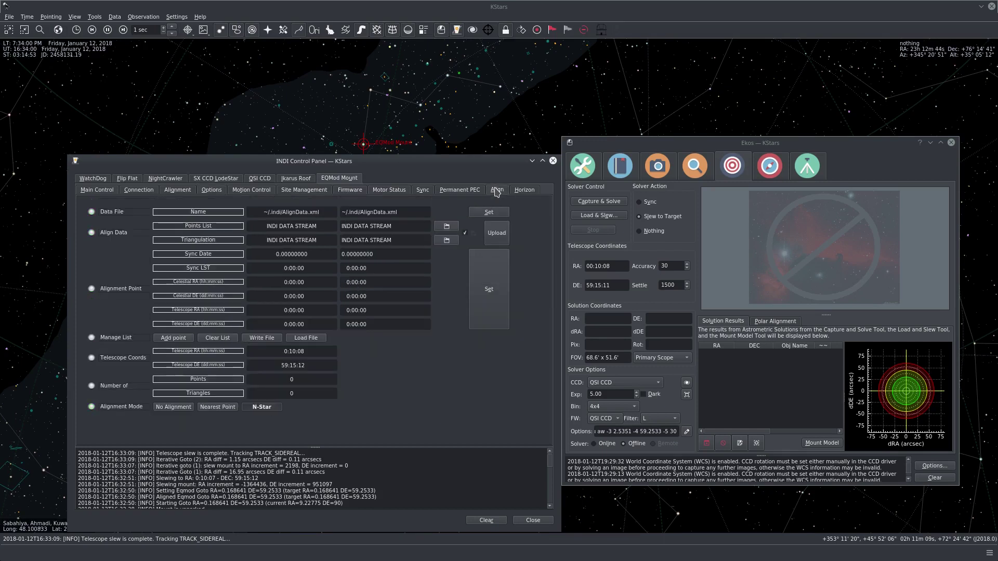
left_click(533, 161)
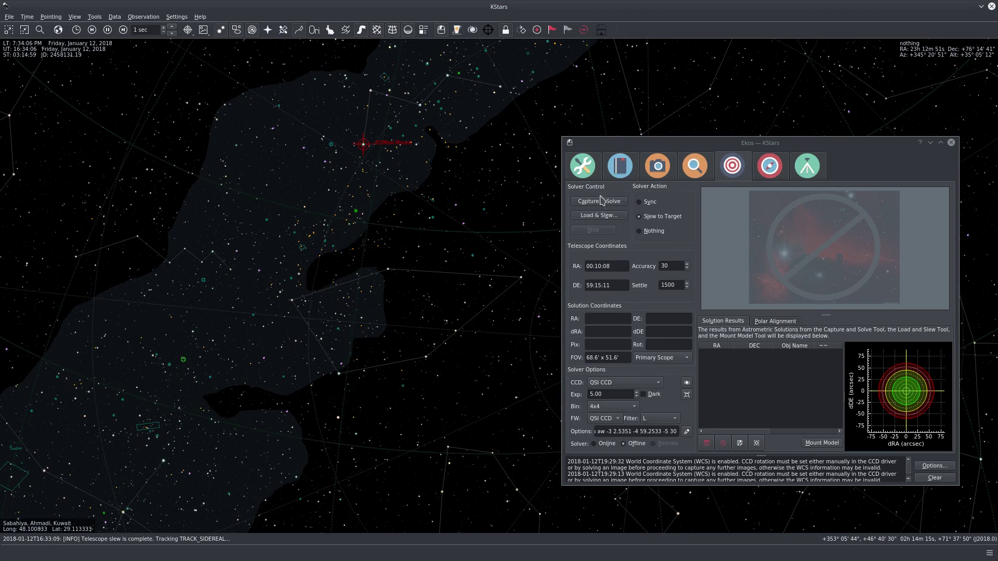
Step: Run Capture & Solve on the L filter, then switch to the Focus module
left_click(586, 207)
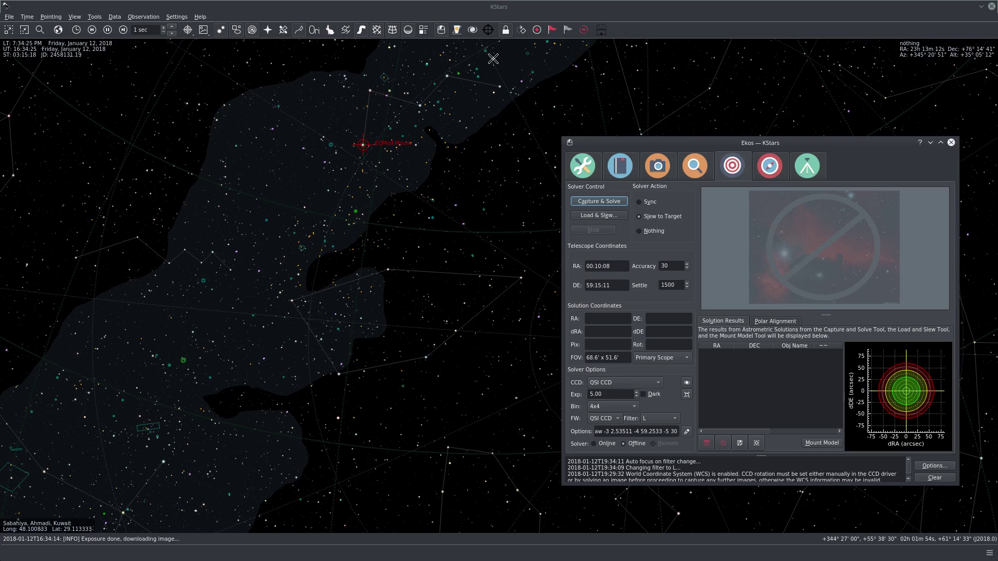
left_click(700, 168)
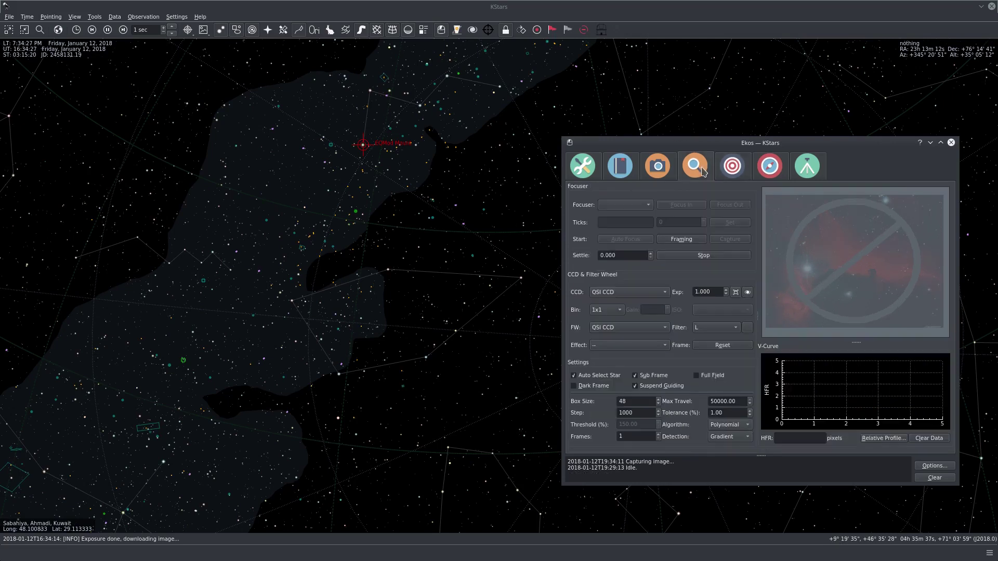
Step: Check the filter offsets in the Filter Settings dialog, then close it
left_click(747, 329)
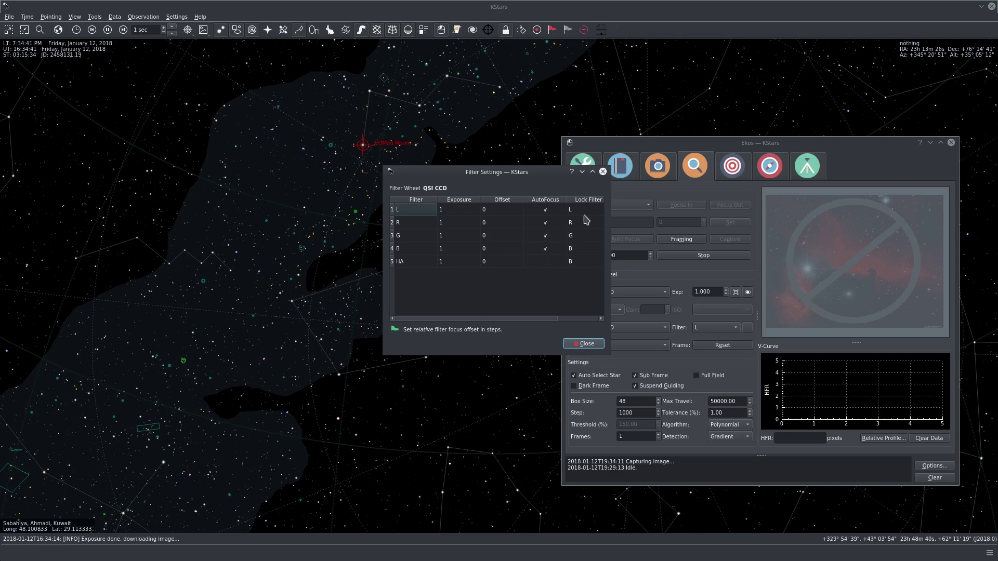
left_click(579, 345)
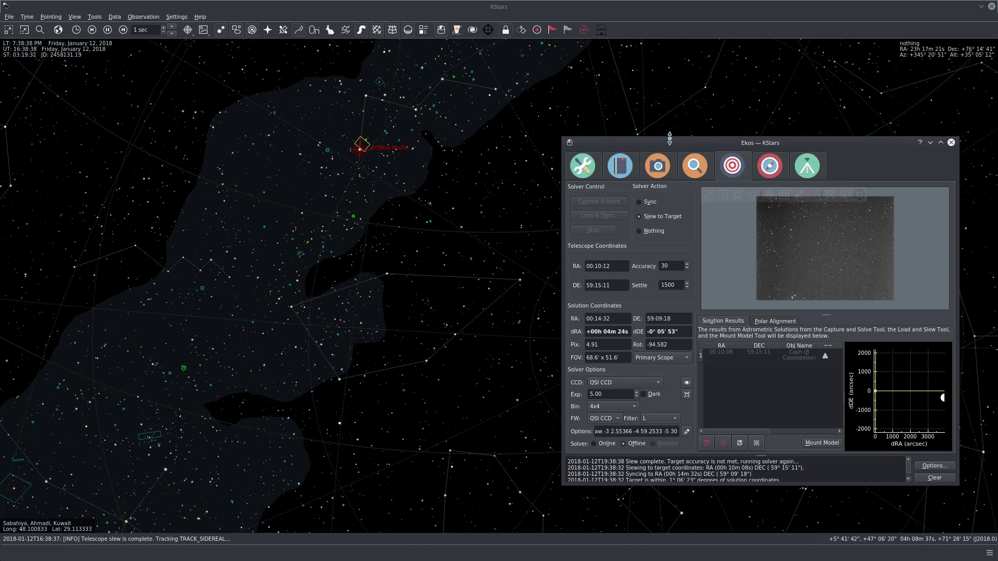
Step: Let the Caph solve converge within accuracy and rescale the solution plot to the accuracy rings
left_click_drag(738, 149, 653, 104)
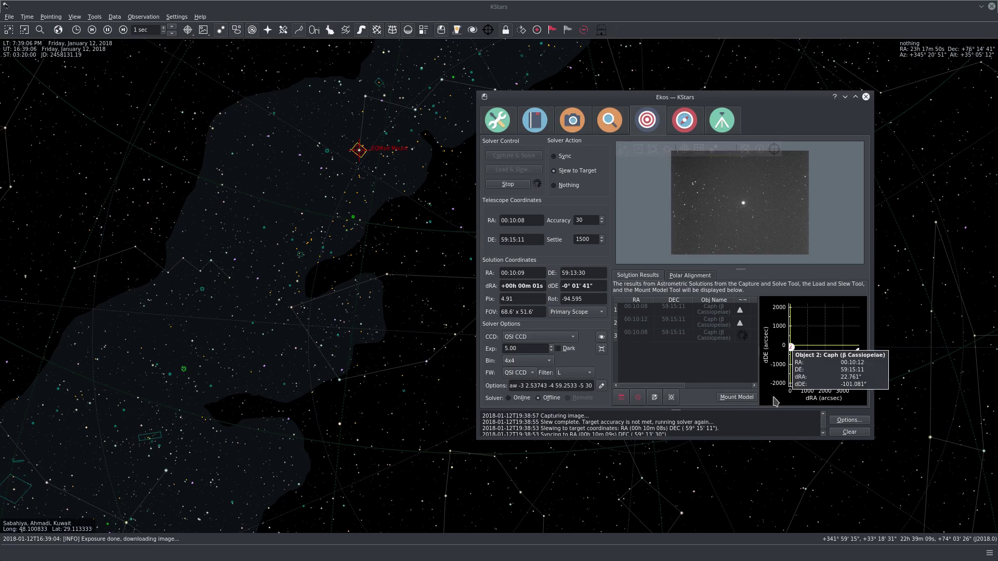
left_click(672, 397)
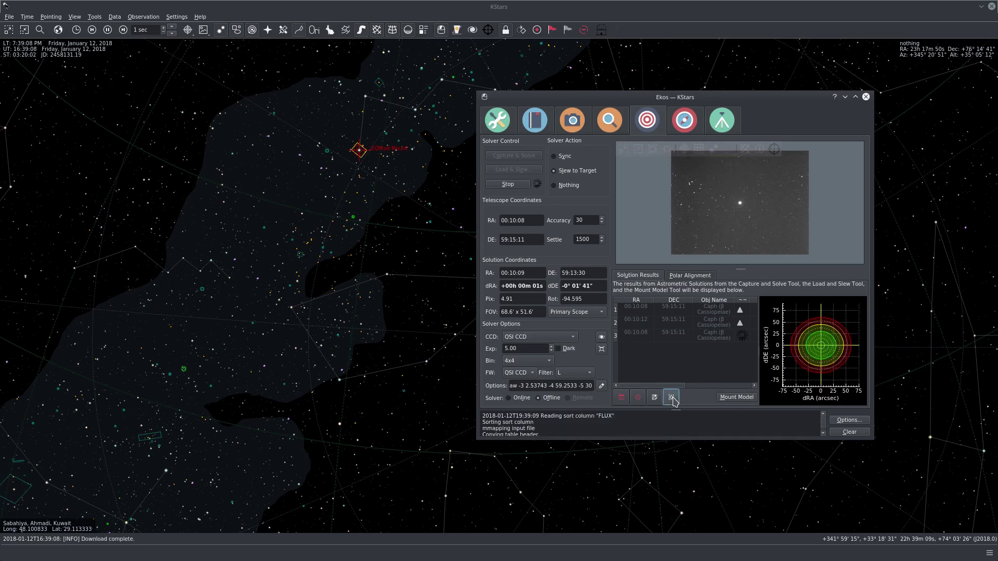
mouse_move(801, 353)
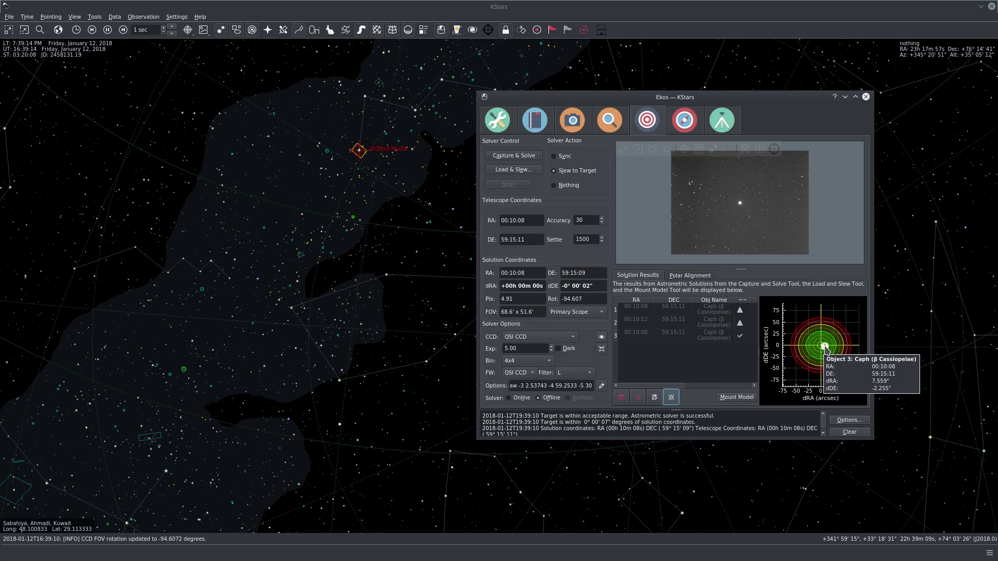
Step: From the Ekos setup summary, send the EQMod mount to track Schedar via its sky-map context menu
left_click(498, 122)
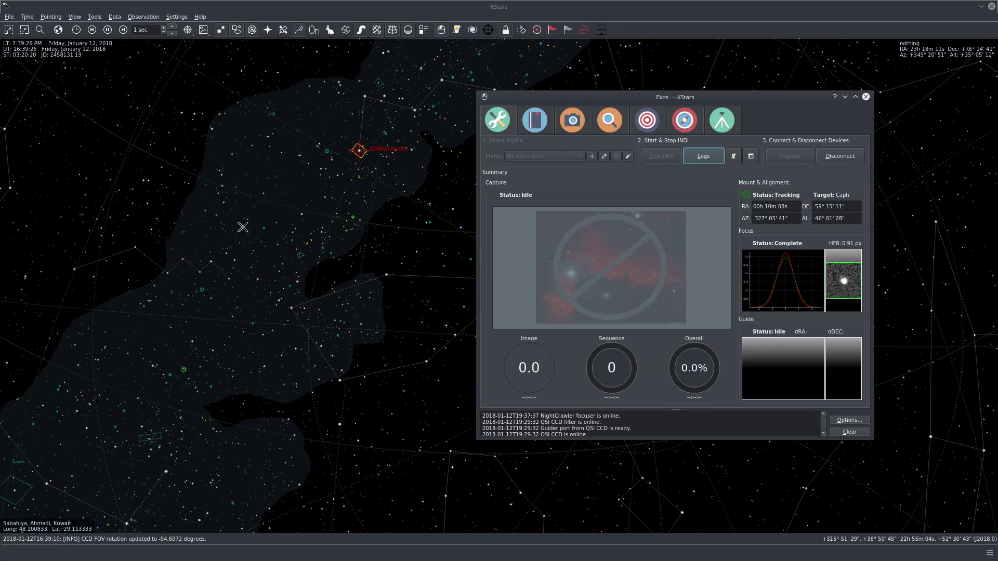
right_click(365, 97)
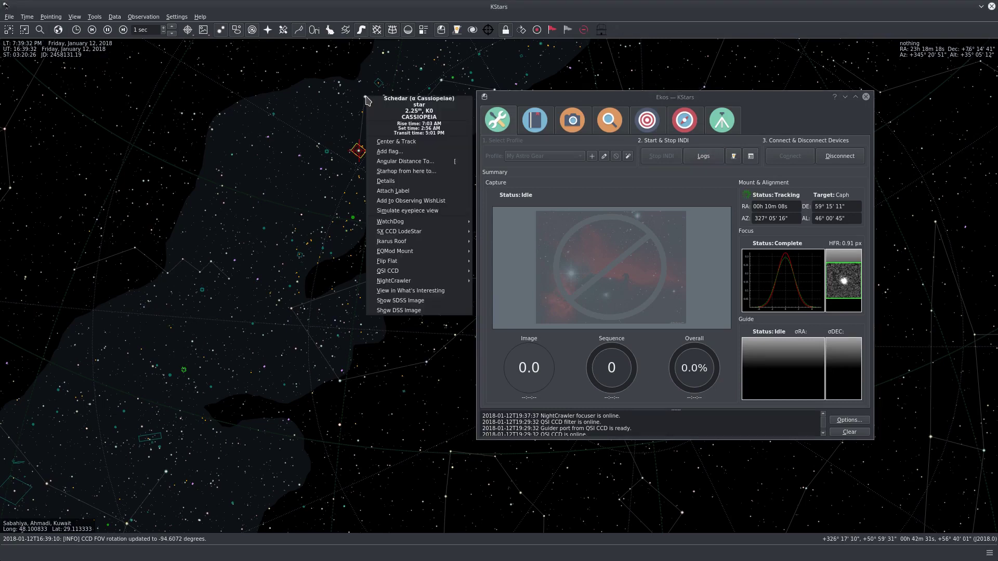
mouse_move(412, 251)
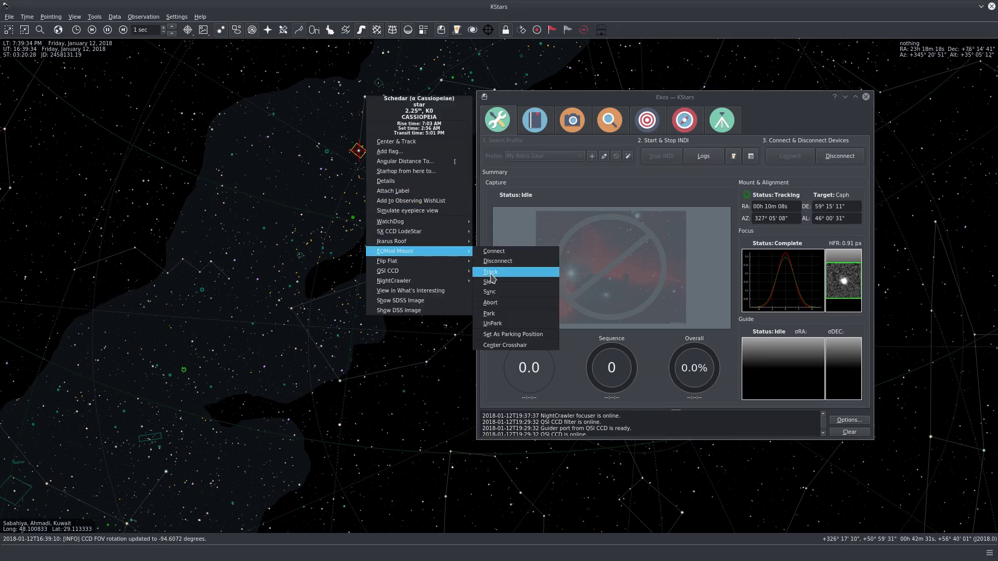
left_click(491, 274)
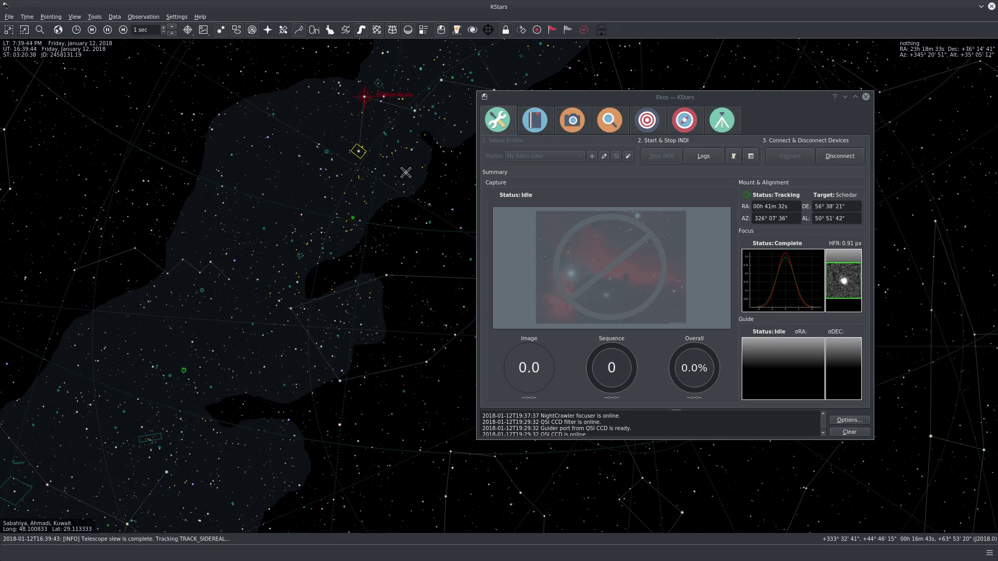
Step: Step through the Capture, Focus and Align modules, ending on Guide with the SX CCD LodeStar guider
left_click(572, 122)
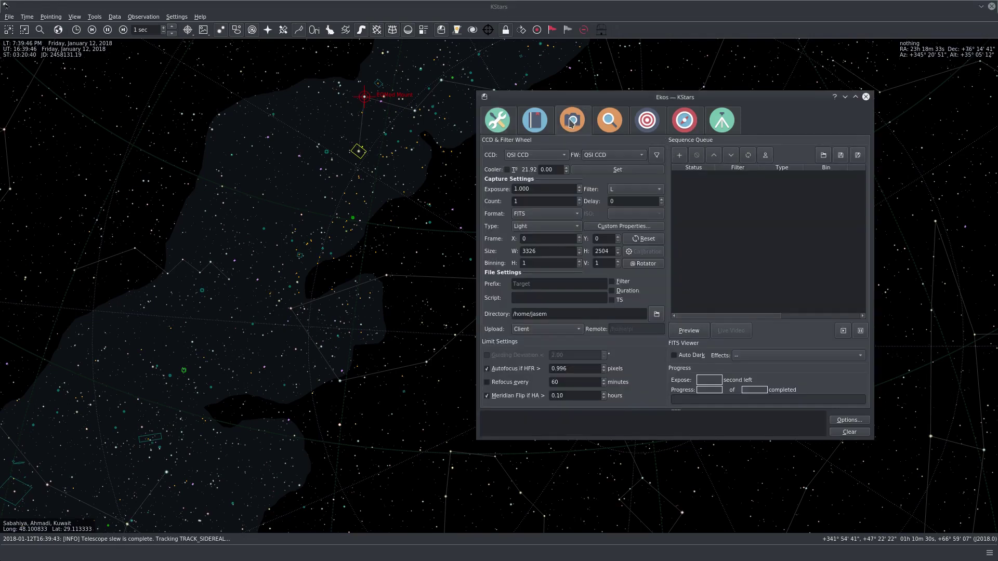
left_click(600, 124)
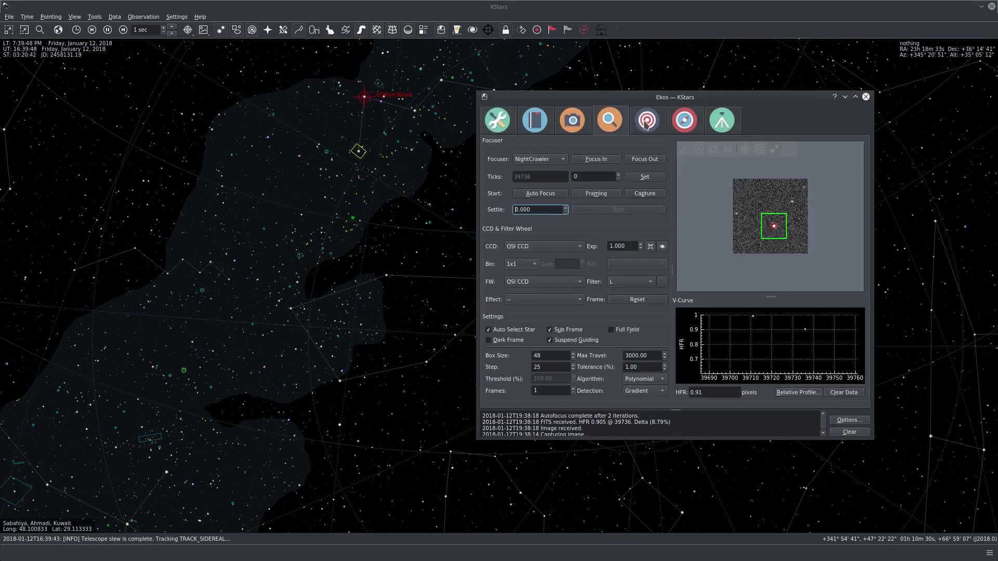
left_click(670, 124)
left_click(678, 124)
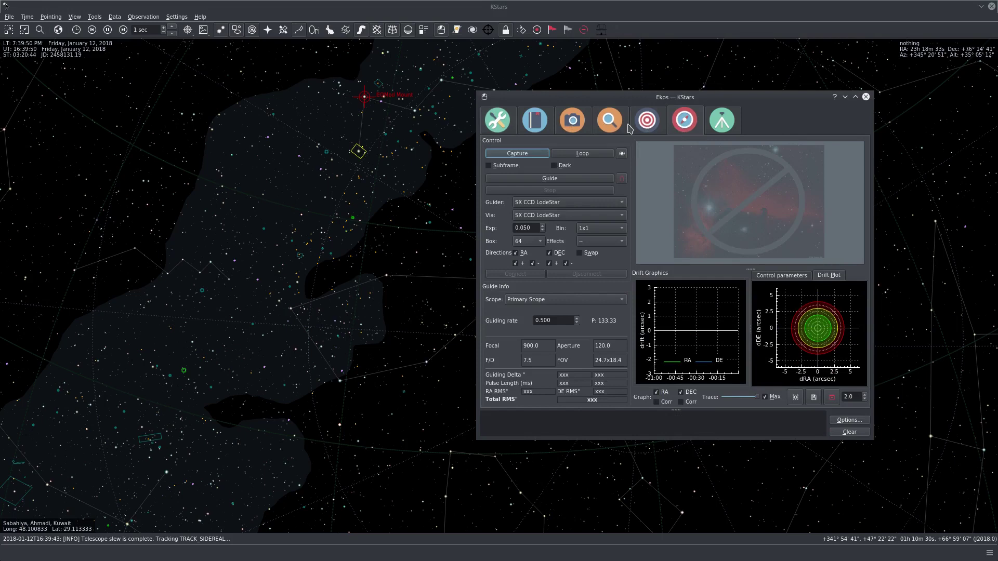